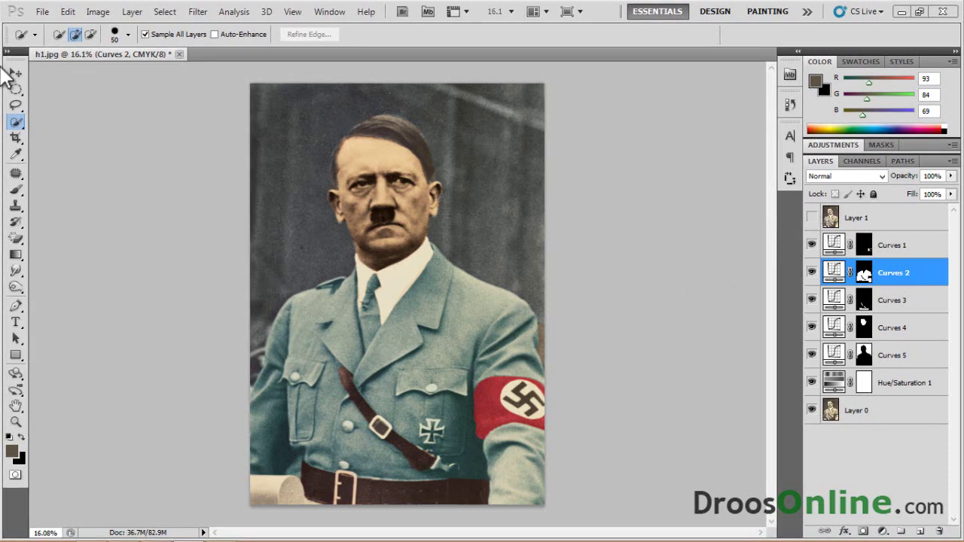
Toggle Layer 1's visibility to compare the colourised portrait with the sepia original.
{"action": "left_click", "coordinate": [814, 218]}
{"action": "left_click", "coordinate": [813, 217]}
{"action": "left_click", "coordinate": [814, 218]}
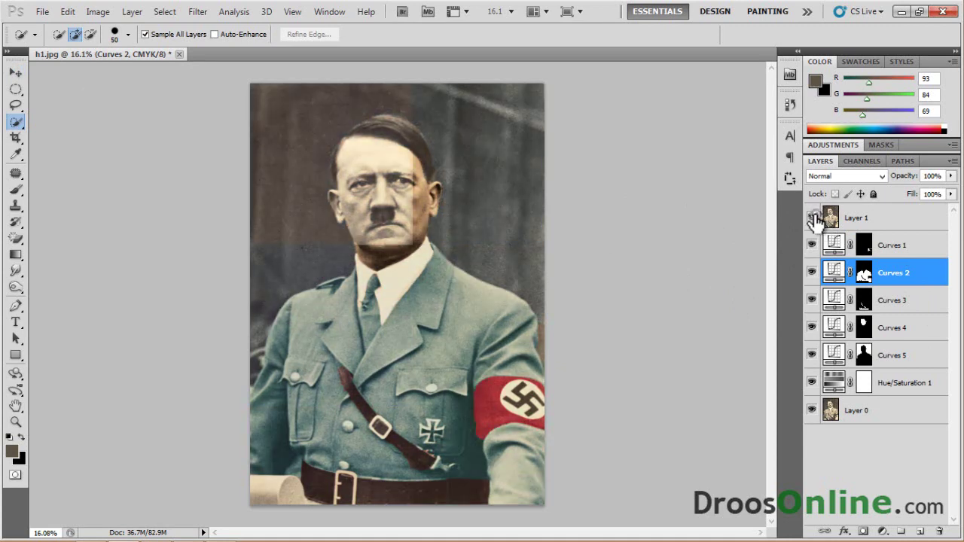
Merge the document back down to a single sepia Layer 1.
{"action": "left_click", "coordinate": [814, 217]}
{"action": "left_click", "coordinate": [814, 218]}
{"action": "left_click", "coordinate": [814, 218]}
{"action": "key", "text": "ctrl+shift+e"}
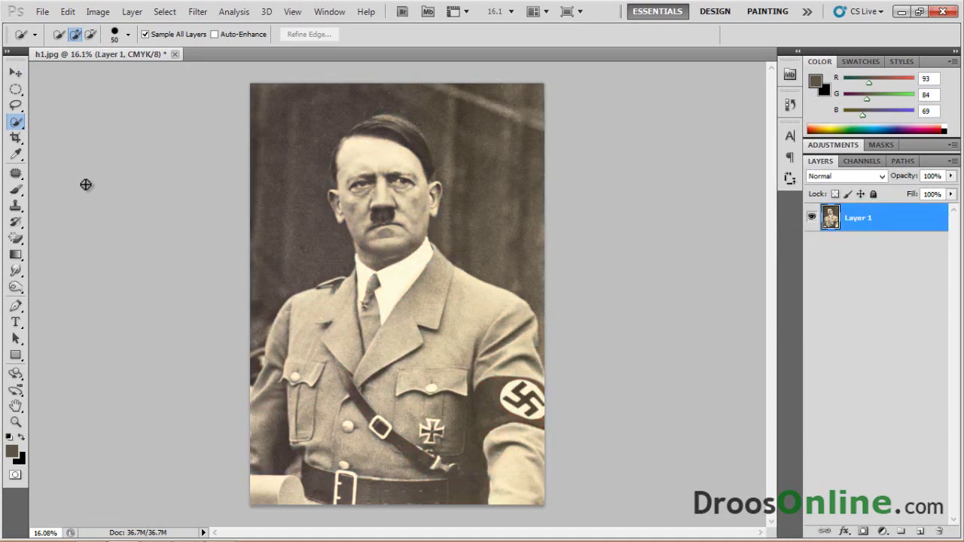
Check the CMYK mode, then duplicate Layer 1 as a hidden backup and reselect Layer 1.
{"action": "left_click", "coordinate": [18, 73]}
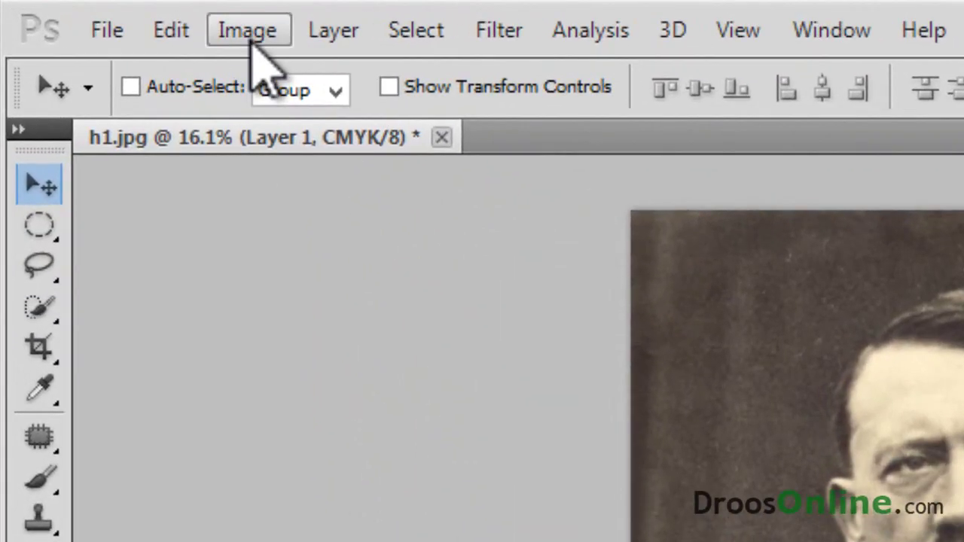
{"action": "left_click", "coordinate": [247, 30]}
{"action": "mouse_move", "coordinate": [414, 69]}
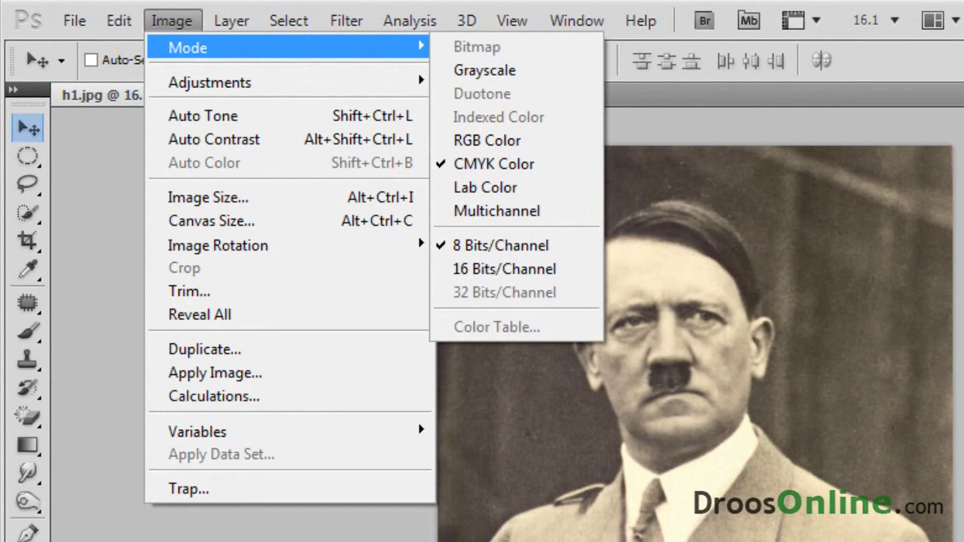
{"action": "left_click", "coordinate": [927, 253]}
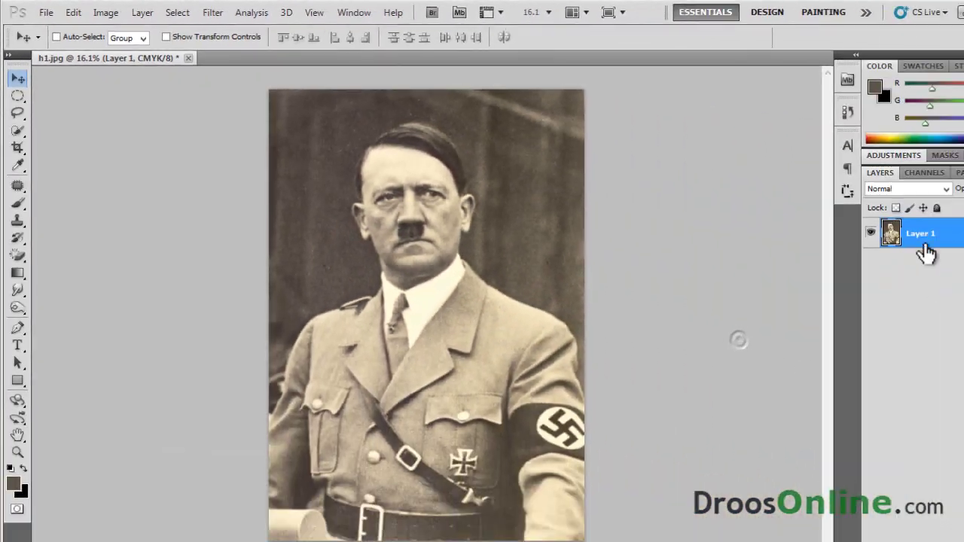
{"action": "key", "text": "ctrl+j"}
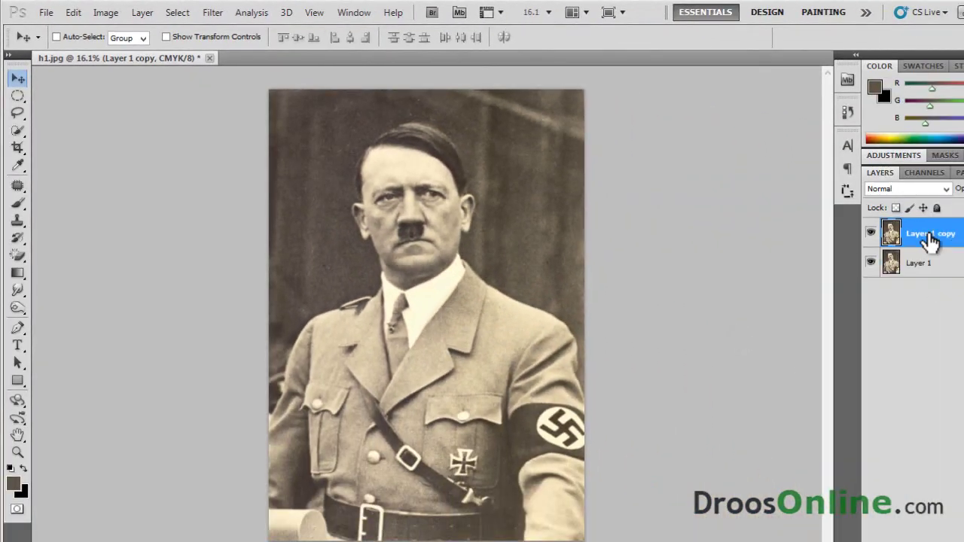
{"action": "left_click", "coordinate": [951, 263]}
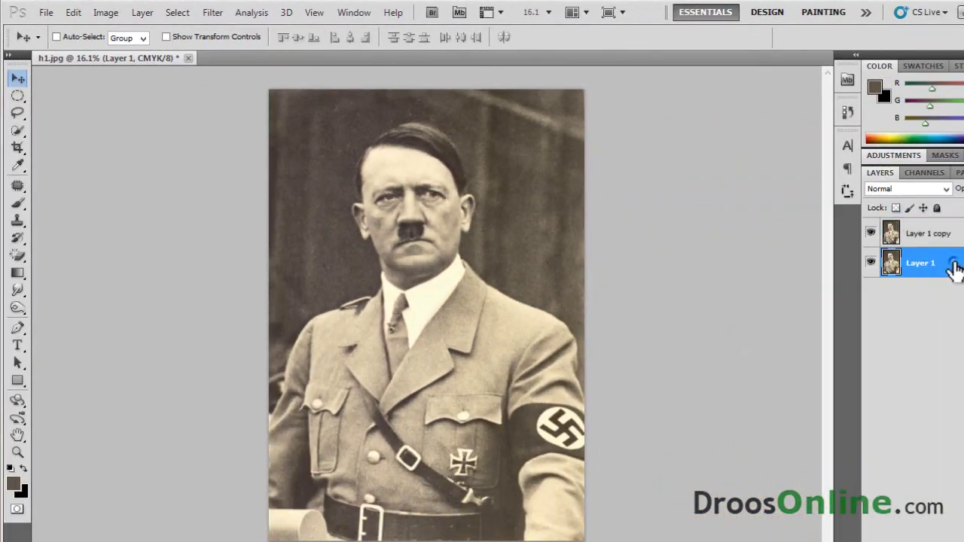
{"action": "left_click", "coordinate": [871, 234]}
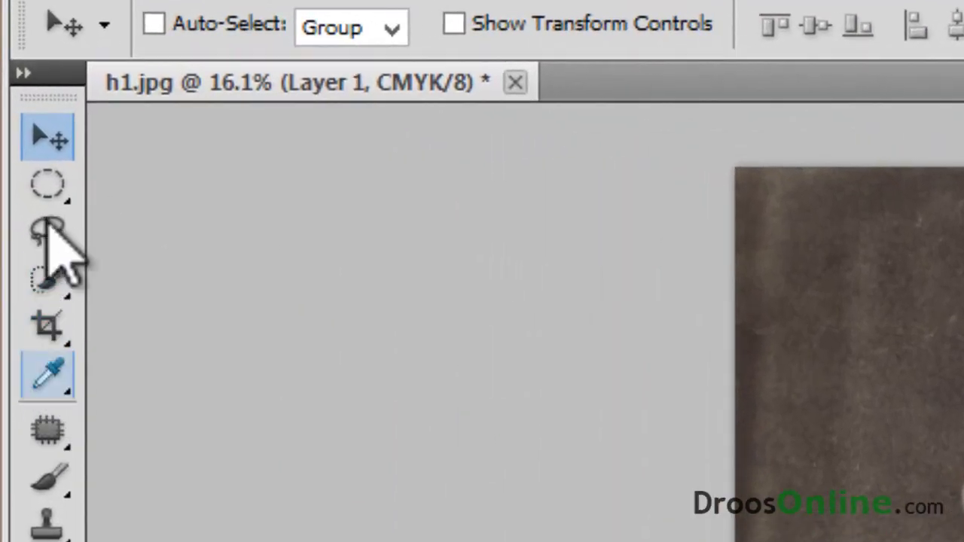
Choose the Quick Selection tool from the Tools panel.
{"action": "left_click", "coordinate": [54, 277]}
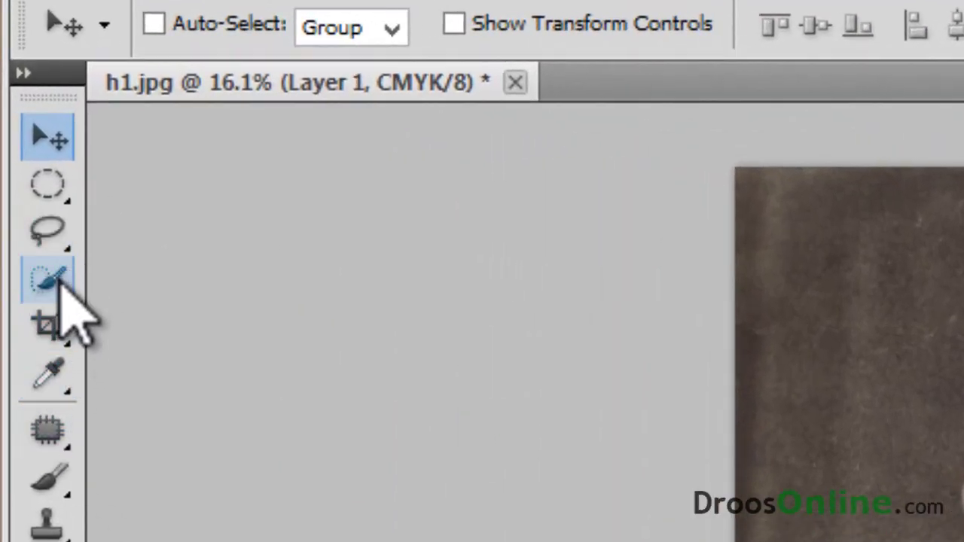
{"action": "left_click", "coordinate": [59, 283]}
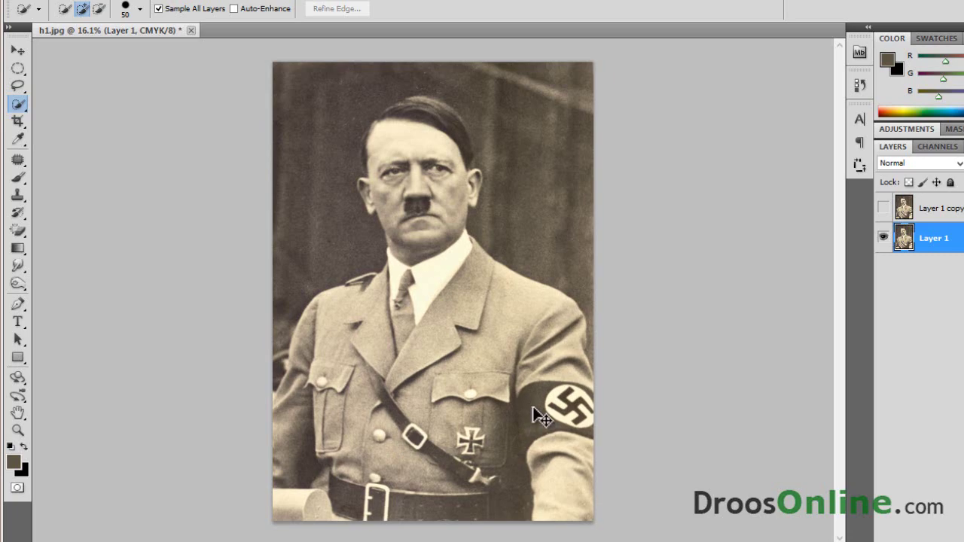
Zoom in and select the whole sleeve armband, including its missed top-right edge.
{"action": "key", "text": "ctrl+plus"}
{"action": "key", "text": "ctrl+plus"}
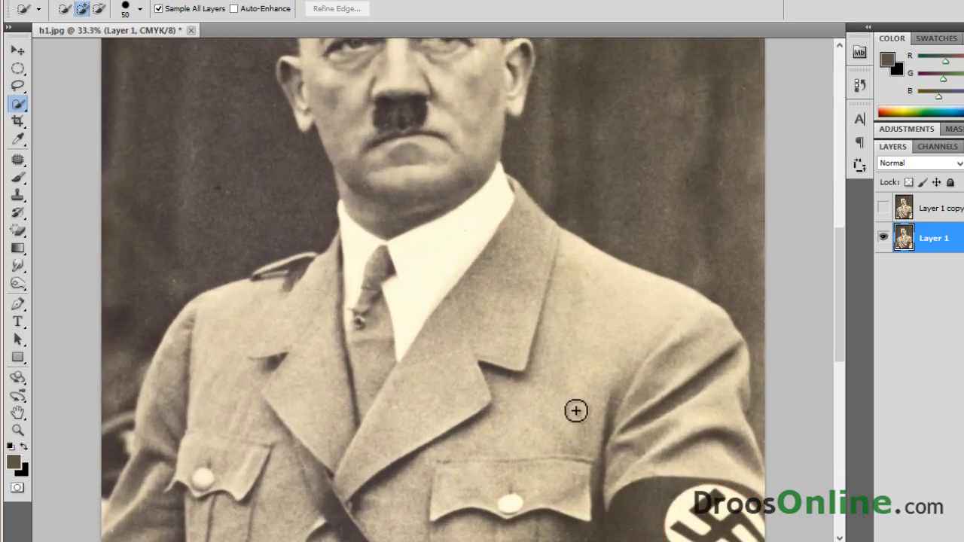
{"action": "scroll", "coordinate": [602, 399], "scroll_direction": "down", "scroll_amount": 2}
{"action": "scroll", "coordinate": [637, 407], "scroll_direction": "down", "scroll_amount": 1}
{"action": "mouse_move", "coordinate": [641, 398]}
{"action": "left_mouse_down"}
{"action": "mouse_move", "coordinate": [267, 405]}
{"action": "mouse_move", "coordinate": [237, 434]}
{"action": "mouse_move", "coordinate": [241, 500]}
{"action": "left_mouse_up"}
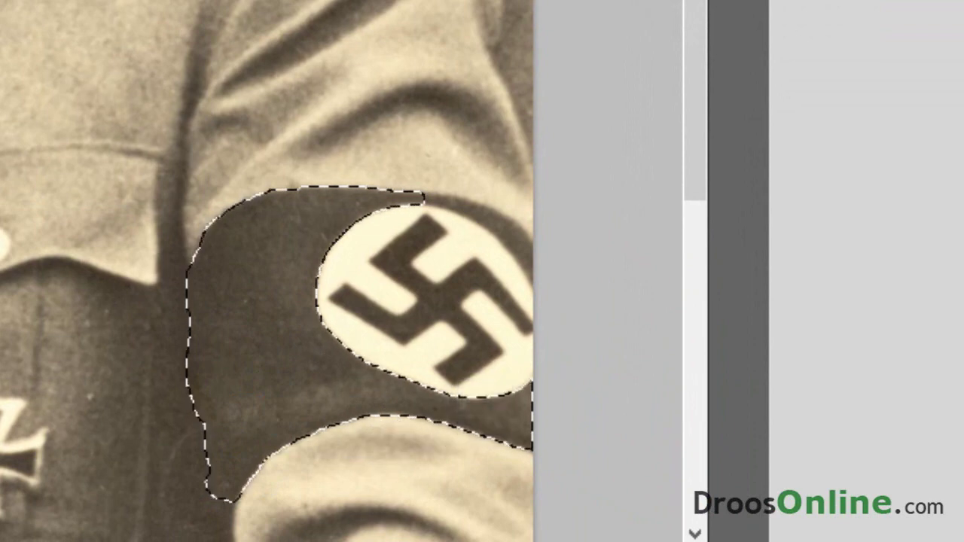
{"action": "key", "text": "ctrl+d"}
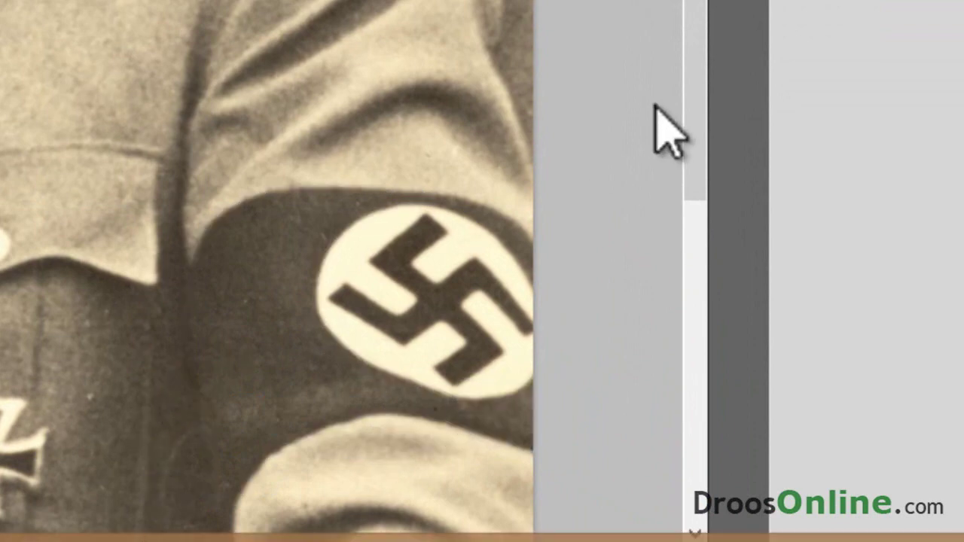
{"action": "key", "text": "ctrl+z"}
{"action": "left_click_drag", "start_coordinate": [705, 155], "coordinate": [706, 216]}
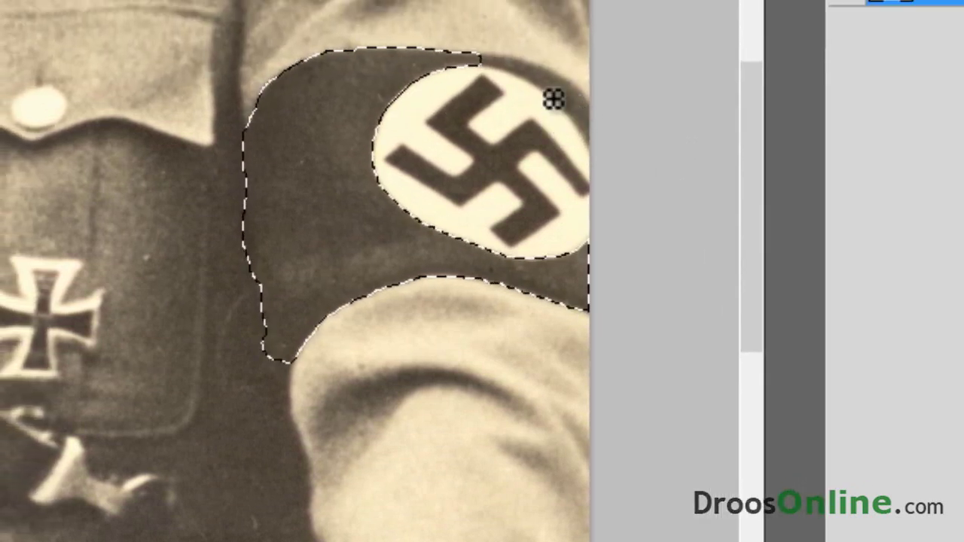
{"action": "left_click", "coordinate": [498, 61]}
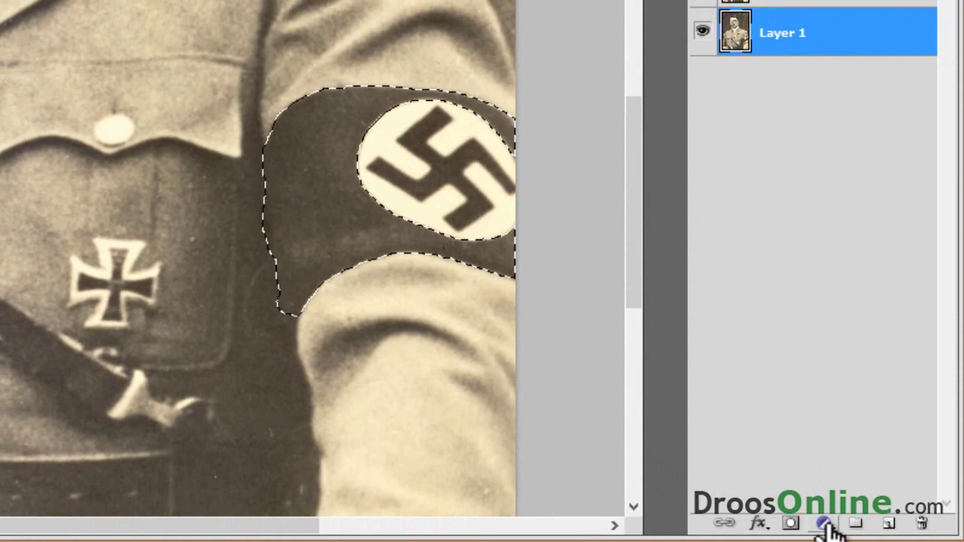
Add a Curves adjustment layer for the armband and pull its Cyan curve down.
{"action": "left_click", "coordinate": [824, 524]}
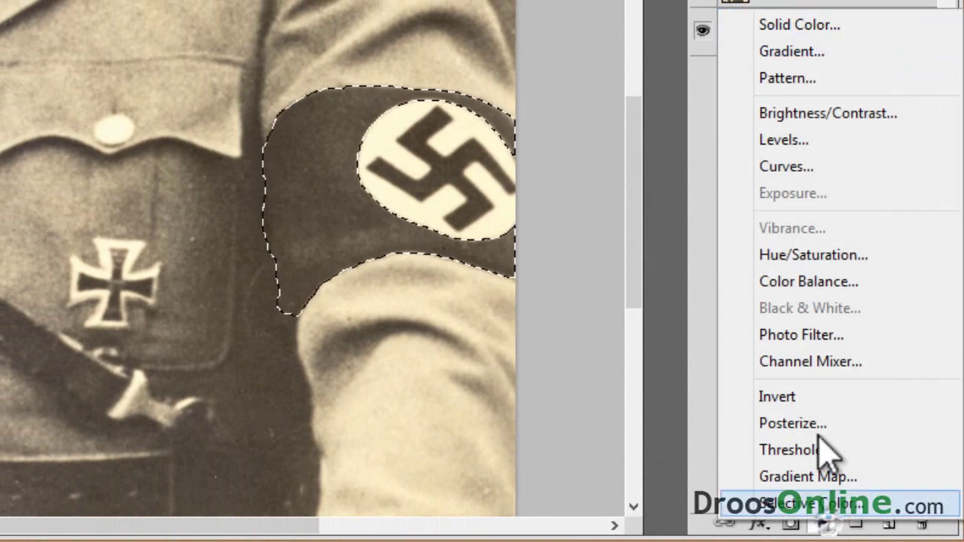
{"action": "left_click", "coordinate": [817, 169]}
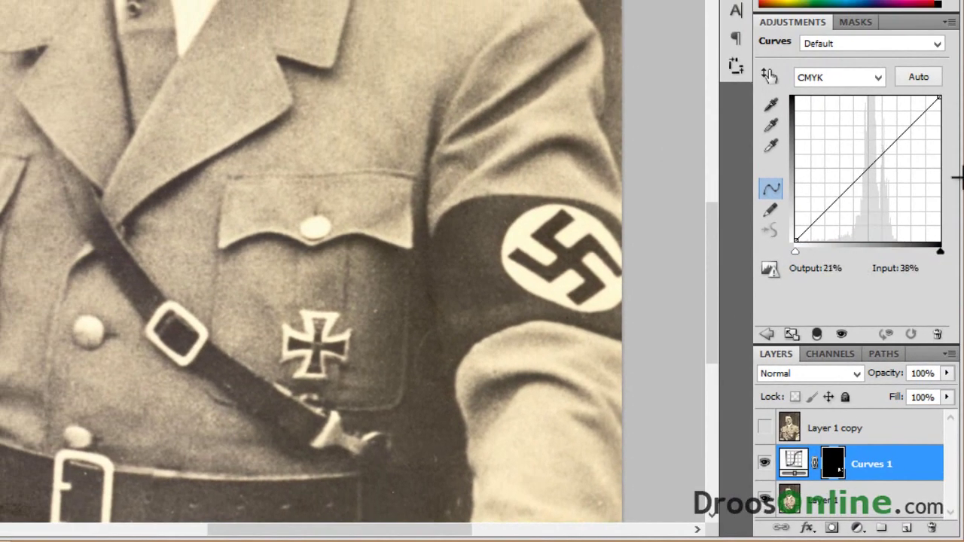
{"action": "left_click", "coordinate": [860, 80]}
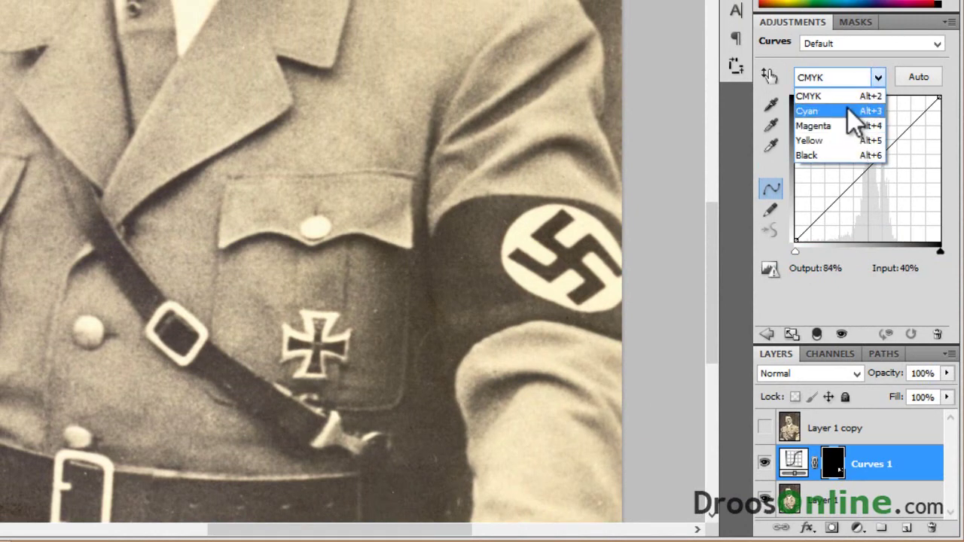
{"action": "left_click", "coordinate": [849, 113]}
{"action": "mouse_move", "coordinate": [866, 156]}
{"action": "left_mouse_down"}
{"action": "mouse_move", "coordinate": [857, 147]}
{"action": "mouse_move", "coordinate": [891, 181]}
{"action": "mouse_move", "coordinate": [853, 150]}
{"action": "mouse_move", "coordinate": [871, 165]}
{"action": "mouse_move", "coordinate": [857, 151]}
{"action": "mouse_move", "coordinate": [867, 231]}
{"action": "mouse_move", "coordinate": [877, 218]}
{"action": "mouse_move", "coordinate": [879, 233]}
{"action": "left_mouse_up"}
Raise the Magenta curve until the armband turns a deep red.
{"action": "left_click", "coordinate": [877, 77]}
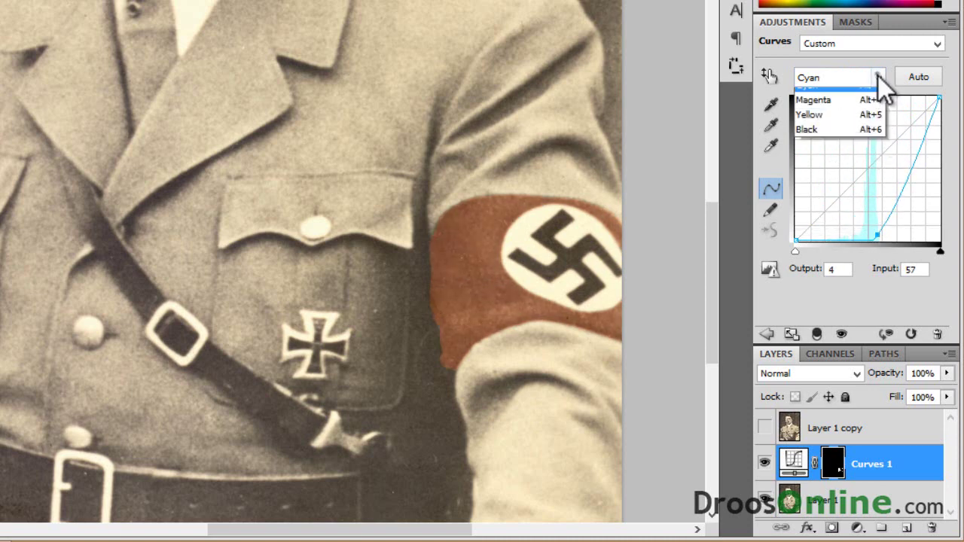
{"action": "left_click", "coordinate": [859, 124]}
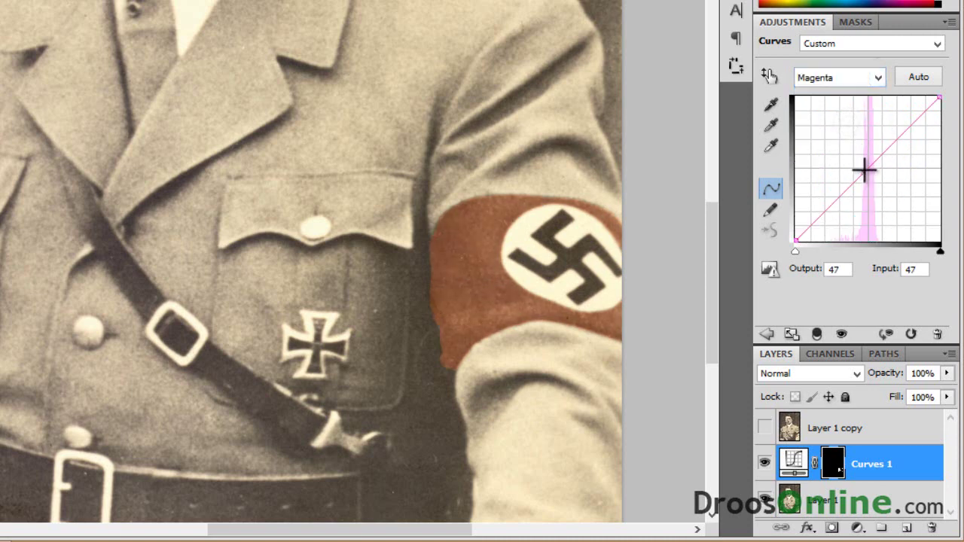
{"action": "mouse_move", "coordinate": [866, 169]}
{"action": "left_mouse_down"}
{"action": "mouse_move", "coordinate": [882, 126]}
{"action": "mouse_move", "coordinate": [866, 117]}
{"action": "left_mouse_up"}
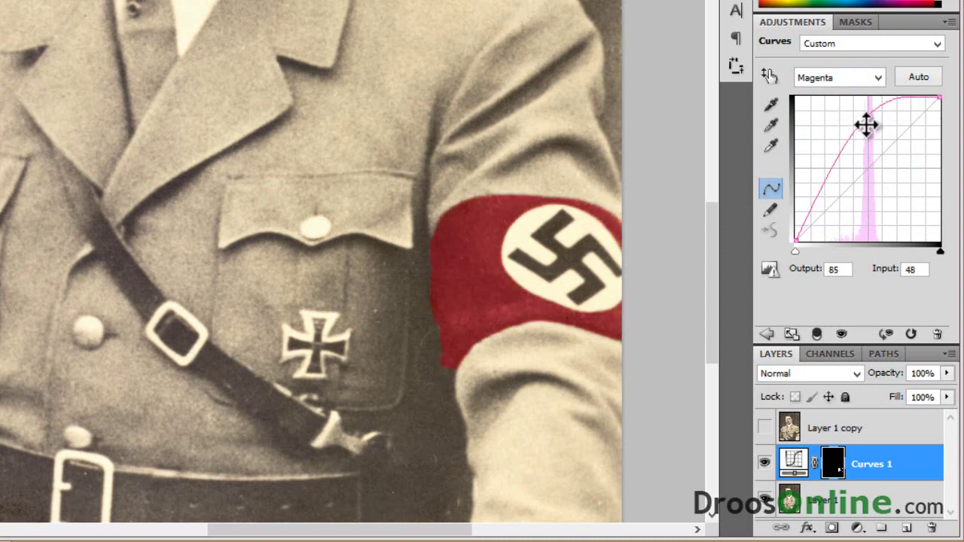
{"action": "left_click_drag", "start_coordinate": [866, 124], "coordinate": [869, 114]}
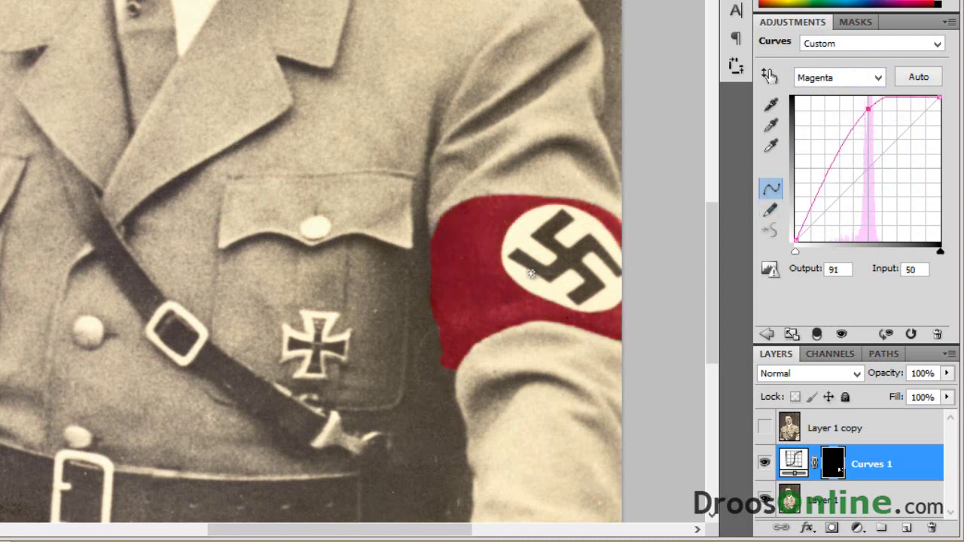
{"action": "mouse_move", "coordinate": [709, 239]}
{"action": "left_mouse_down"}
{"action": "mouse_move", "coordinate": [711, 266]}
{"action": "mouse_move", "coordinate": [720, 214]}
{"action": "left_mouse_up"}
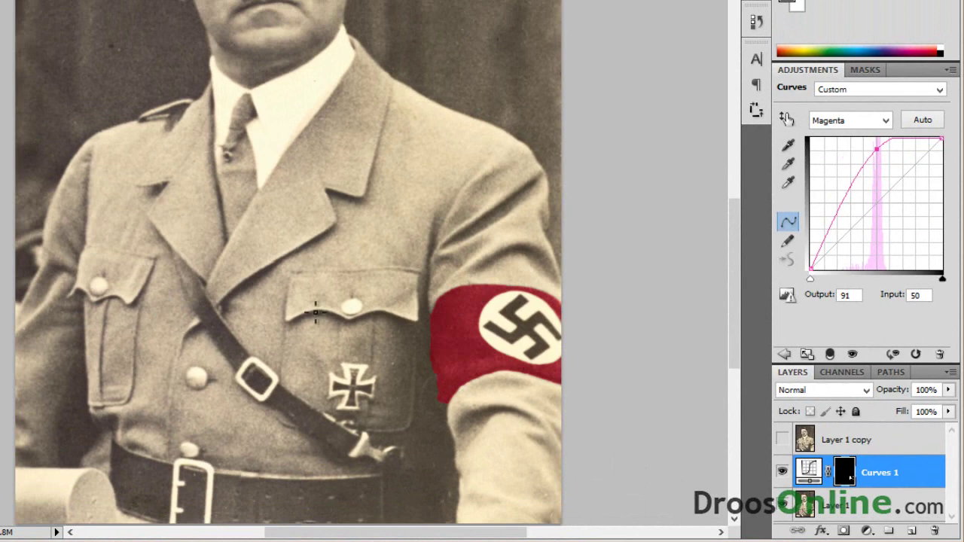
Collapse the Curves settings and make Layer 1 the active layer.
{"action": "double_click", "coordinate": [799, 371]}
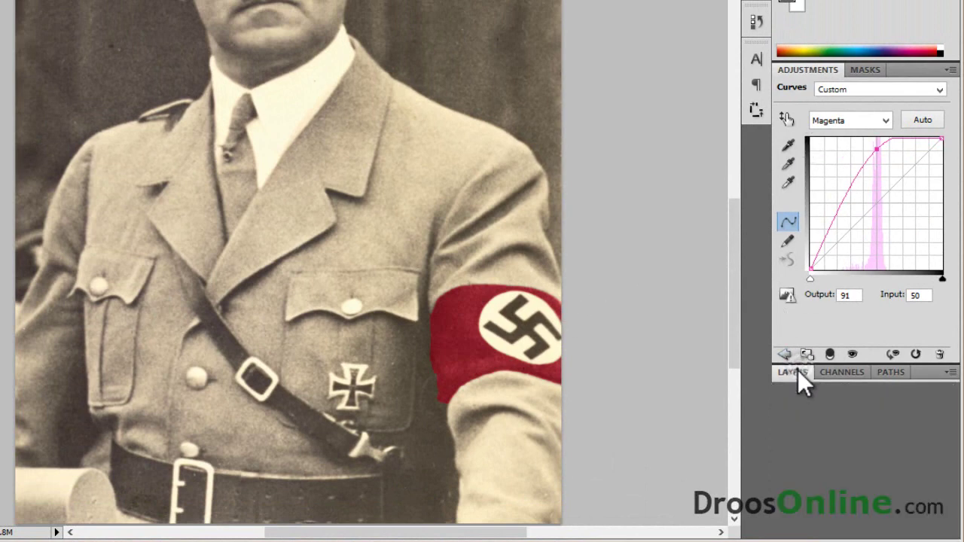
{"action": "left_click", "coordinate": [798, 372]}
{"action": "double_click", "coordinate": [797, 73]}
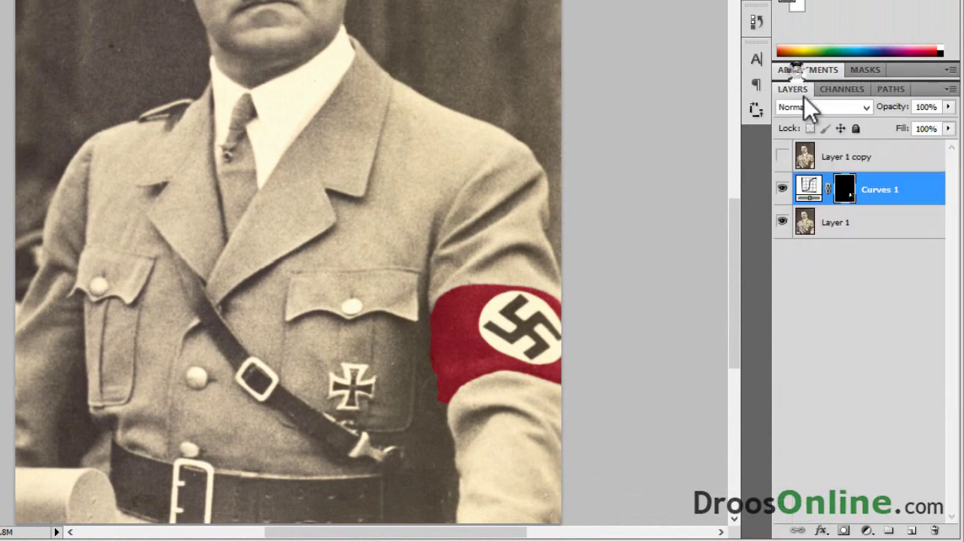
{"action": "left_click", "coordinate": [834, 229]}
{"action": "left_click_drag", "start_coordinate": [737, 266], "coordinate": [736, 283]}
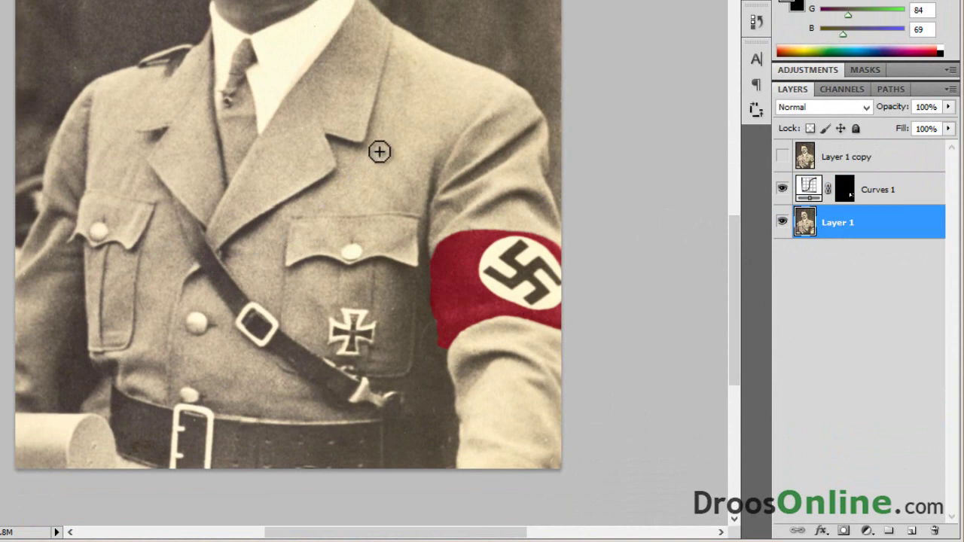
Paint a selection over the jacket's collar, shoulders, pocket and lower left side.
{"action": "mouse_move", "coordinate": [384, 97]}
{"action": "left_mouse_down"}
{"action": "mouse_move", "coordinate": [299, 242]}
{"action": "mouse_move", "coordinate": [343, 329]}
{"action": "mouse_move", "coordinate": [468, 378]}
{"action": "left_mouse_up"}
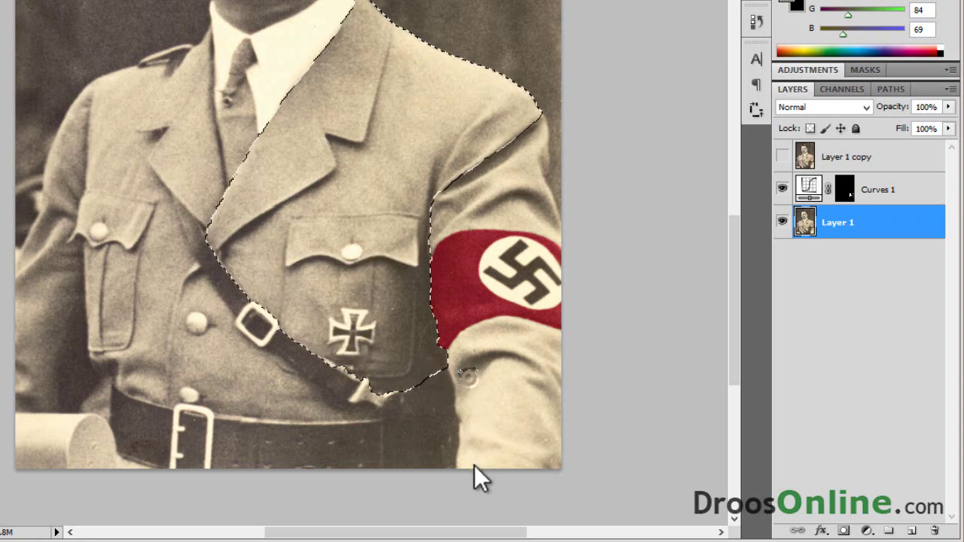
{"action": "left_click", "coordinate": [323, 457]}
{"action": "left_click_drag", "start_coordinate": [60, 390], "coordinate": [116, 167]}
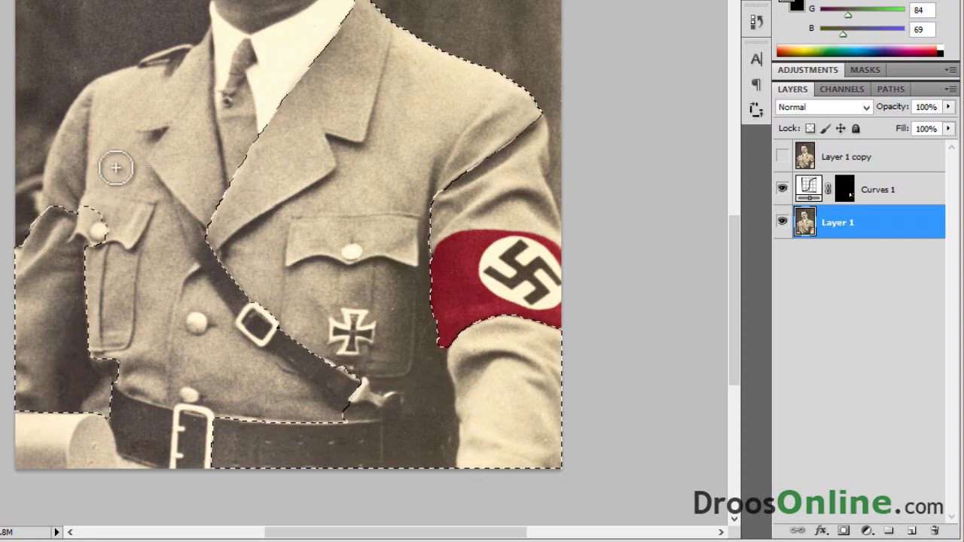
{"action": "left_click", "coordinate": [168, 327]}
{"action": "left_click", "coordinate": [208, 363]}
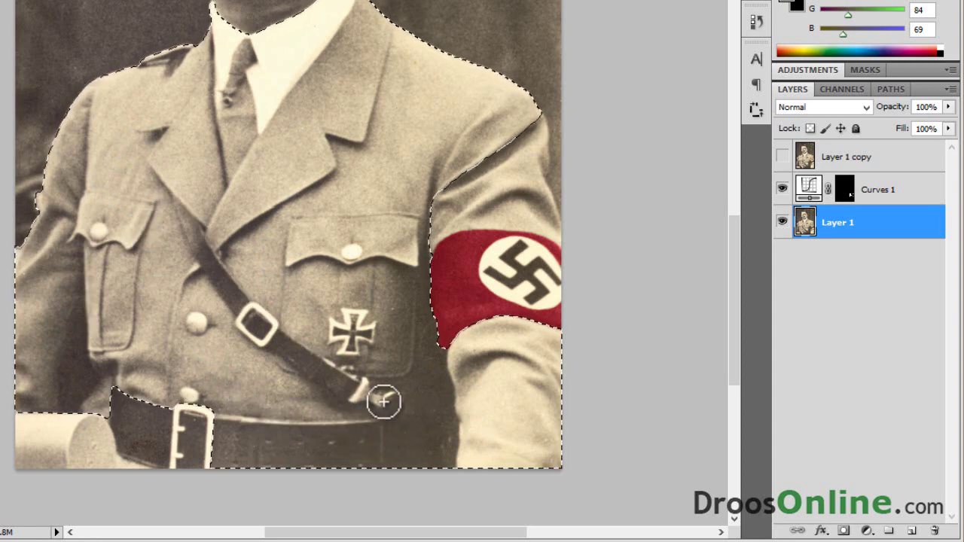
{"action": "scroll", "coordinate": [383, 402], "scroll_direction": "up", "scroll_amount": 3}
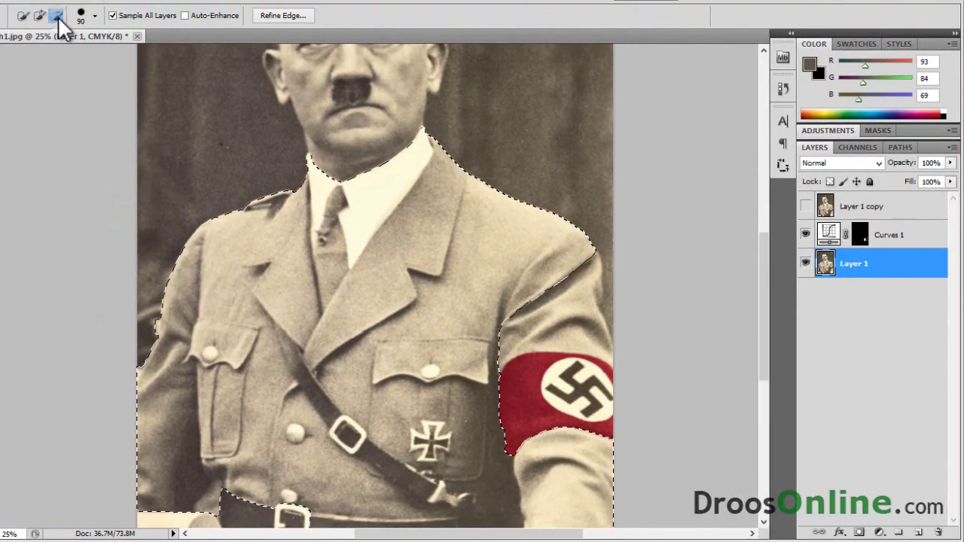
Subtract the white collar and shirt from the selection, keeping the tie knot included.
{"action": "left_click_drag", "start_coordinate": [334, 209], "coordinate": [362, 218]}
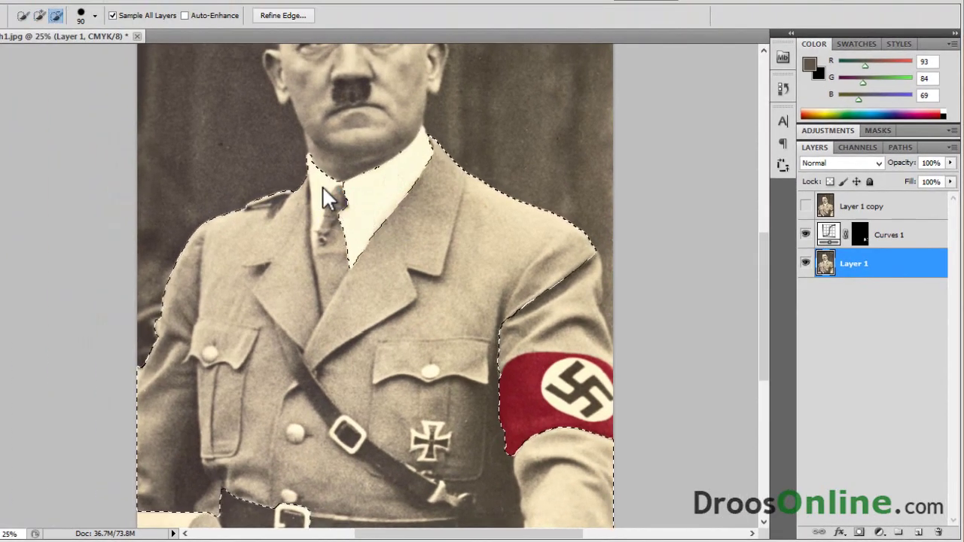
{"action": "left_click_drag", "start_coordinate": [316, 183], "coordinate": [317, 189]}
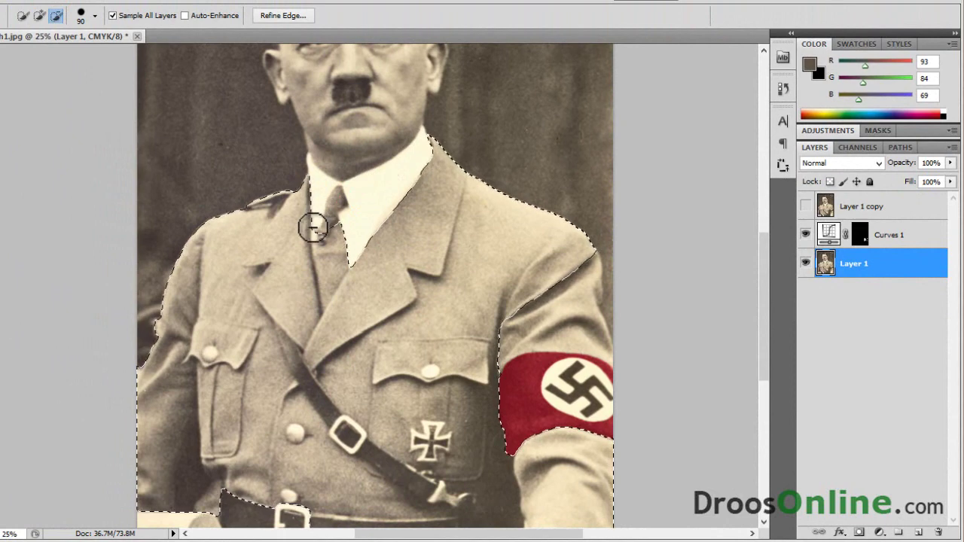
{"action": "scroll", "coordinate": [389, 308], "scroll_direction": "down", "scroll_amount": 3}
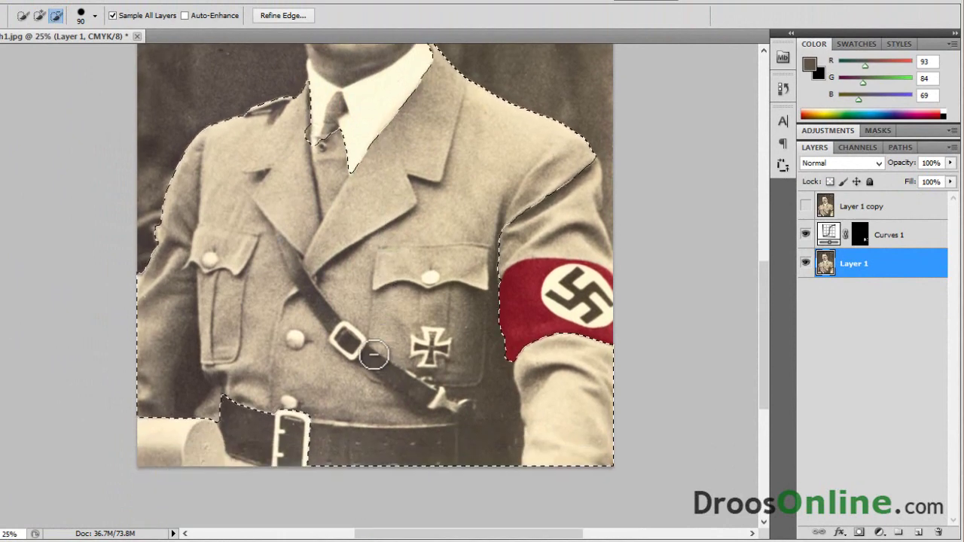
{"action": "scroll", "coordinate": [375, 355], "scroll_direction": "up", "scroll_amount": 1}
{"action": "left_click", "coordinate": [37, 15]}
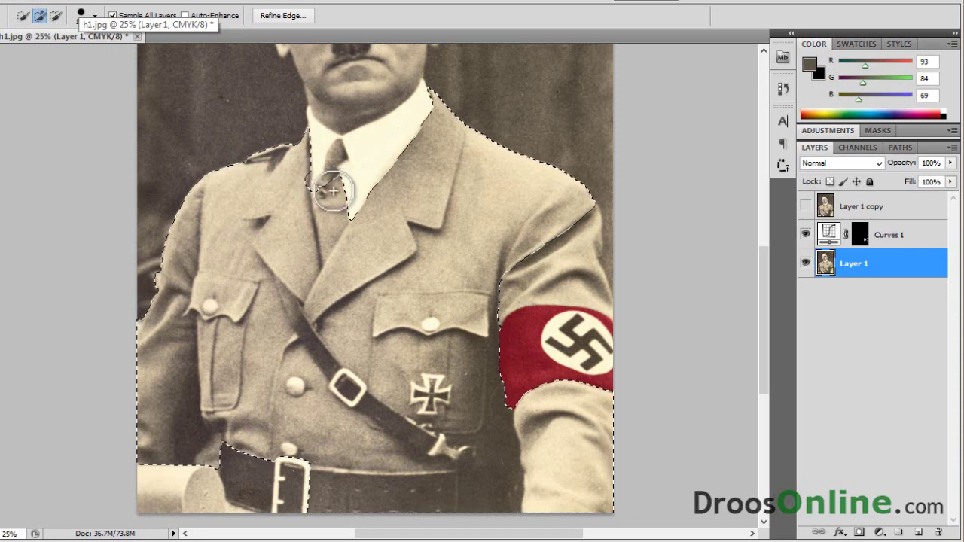
{"action": "left_click_drag", "start_coordinate": [334, 190], "coordinate": [339, 153]}
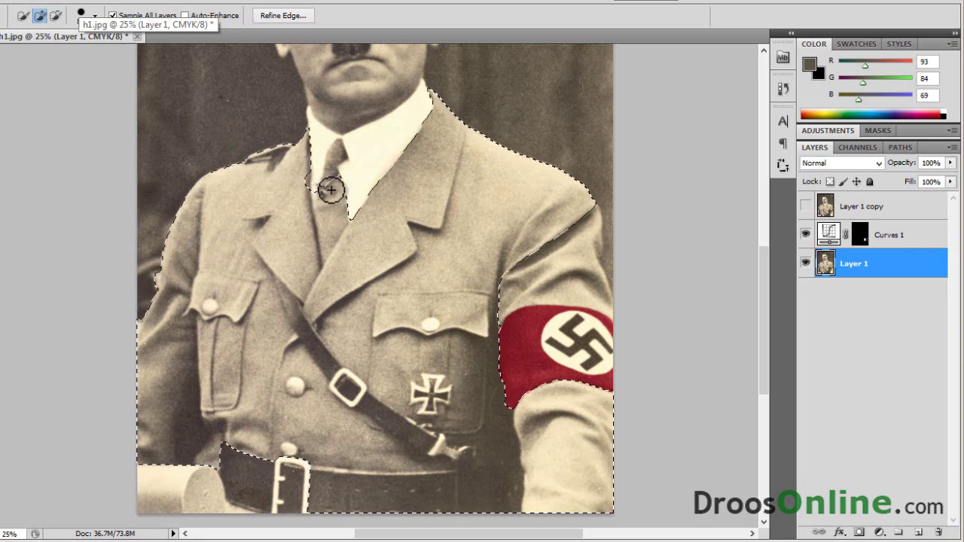
{"action": "left_click", "coordinate": [334, 151]}
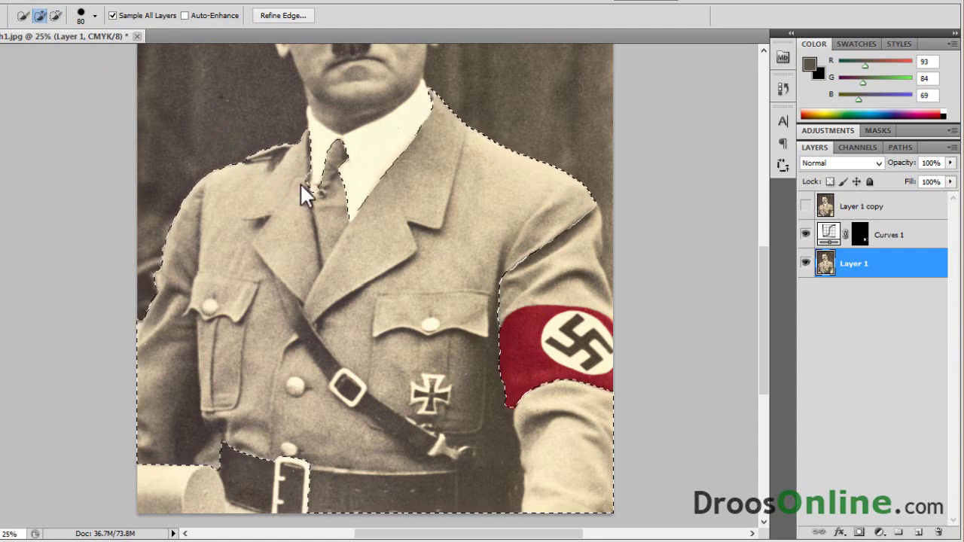
{"action": "left_click", "coordinate": [301, 185]}
{"action": "left_click", "coordinate": [301, 192]}
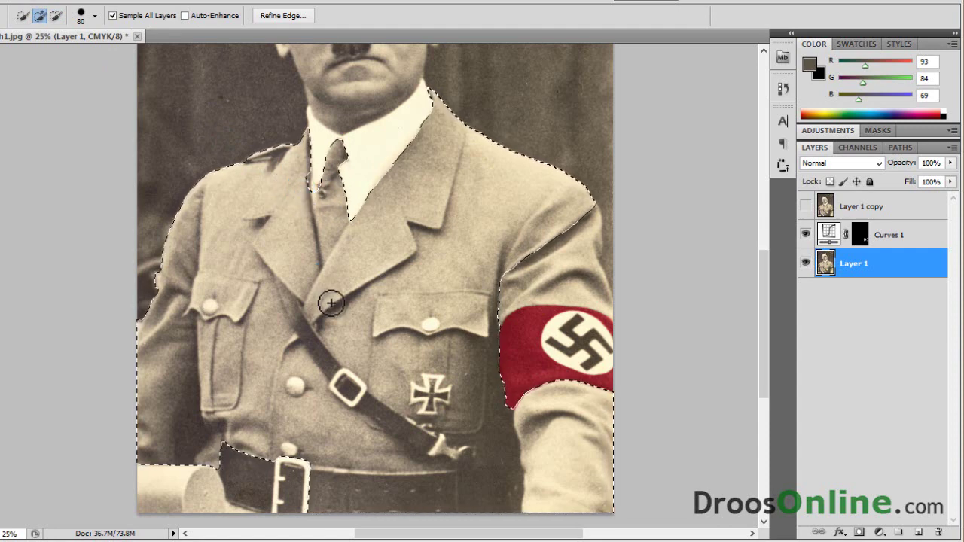
{"action": "scroll", "coordinate": [331, 303], "scroll_direction": "down", "scroll_amount": 2}
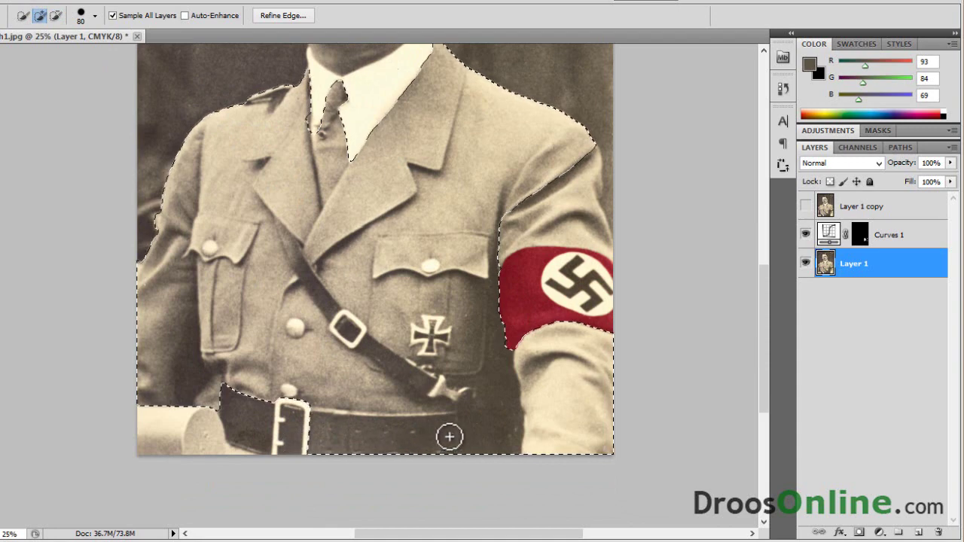
Subtract the belt and shoulder strap, then add the right sleeve and shoulder.
{"action": "left_click", "coordinate": [57, 15]}
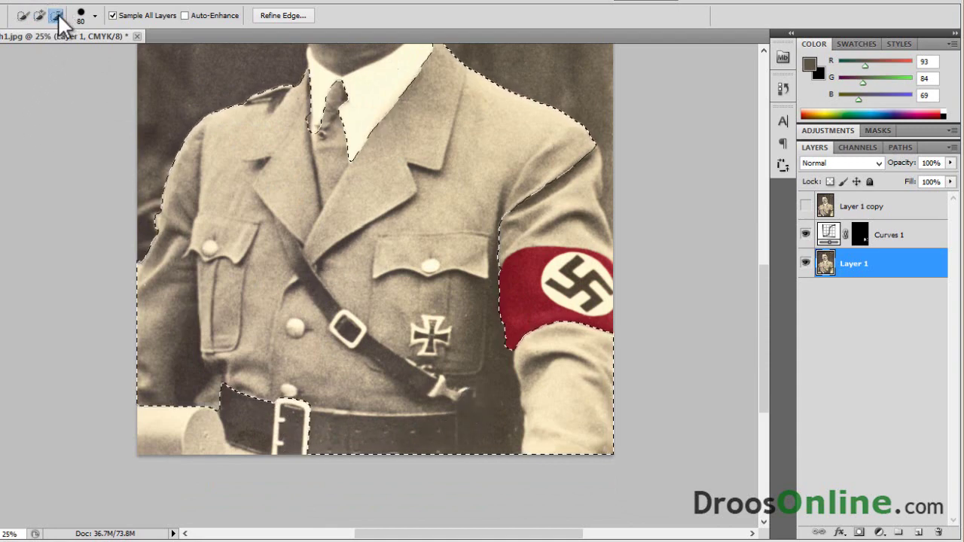
{"action": "mouse_move", "coordinate": [355, 420]}
{"action": "left_mouse_down"}
{"action": "mouse_move", "coordinate": [334, 441]}
{"action": "mouse_move", "coordinate": [431, 445]}
{"action": "left_mouse_up"}
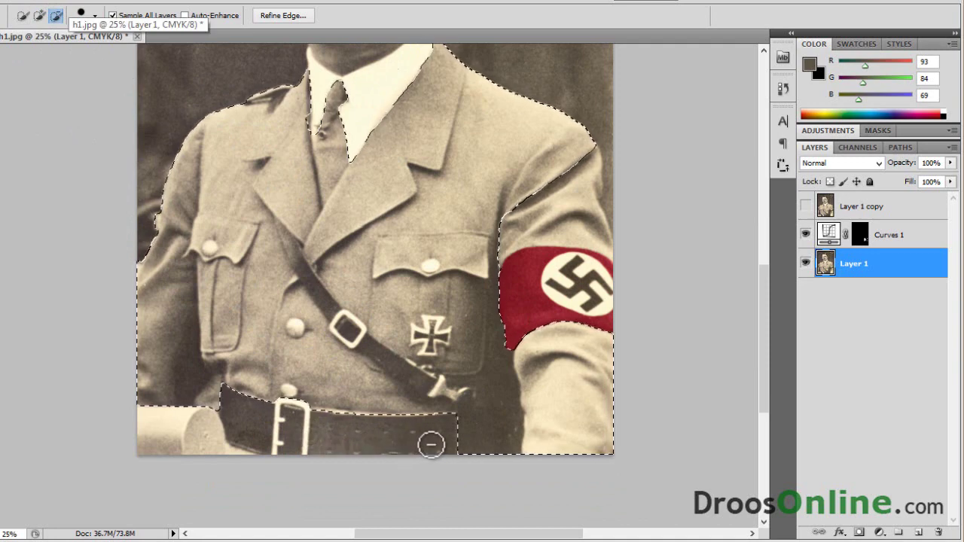
{"action": "left_click_drag", "start_coordinate": [478, 430], "coordinate": [484, 429]}
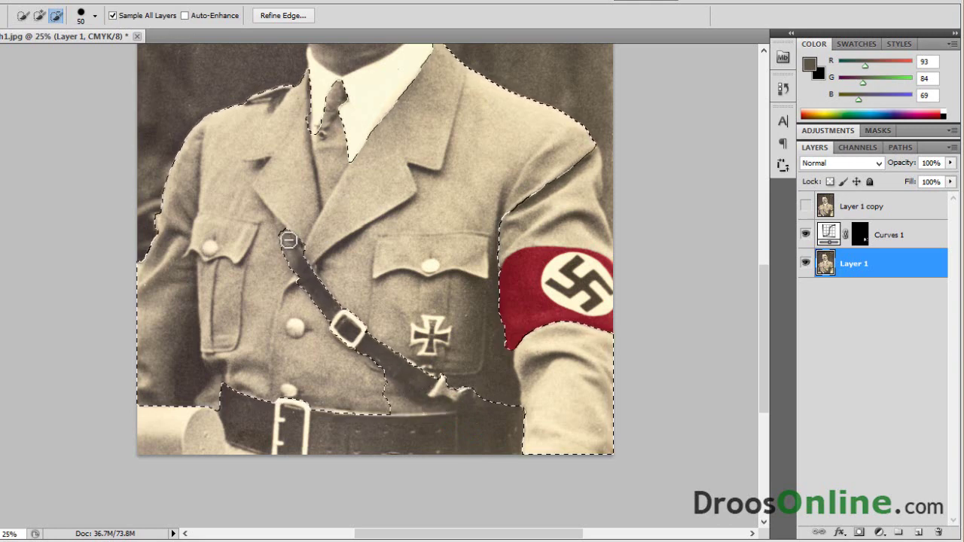
{"action": "left_click", "coordinate": [40, 15]}
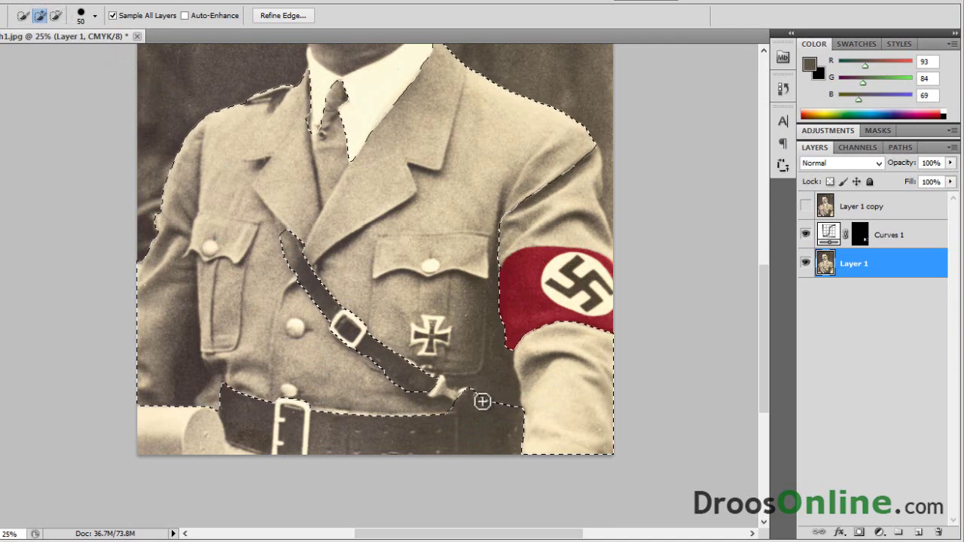
{"action": "left_click", "coordinate": [56, 15]}
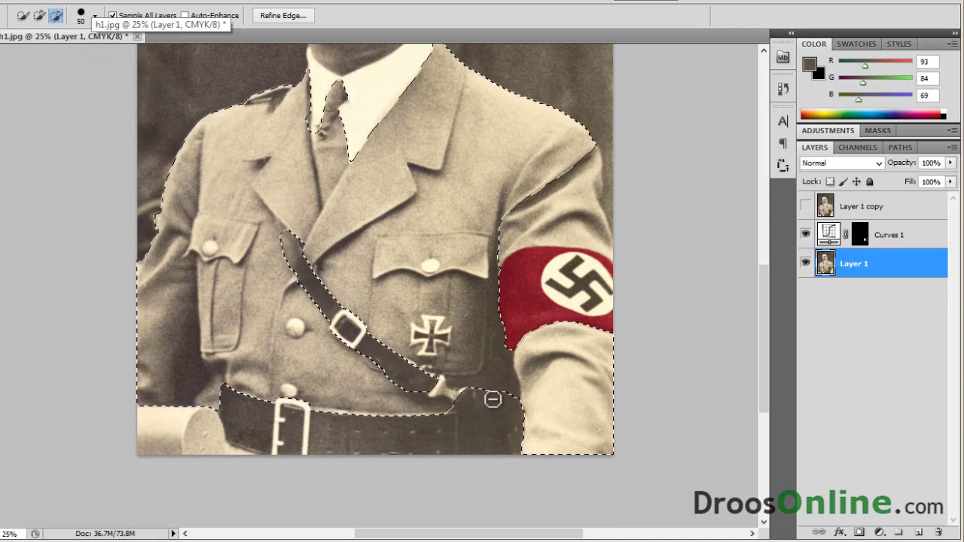
{"action": "left_click", "coordinate": [38, 15]}
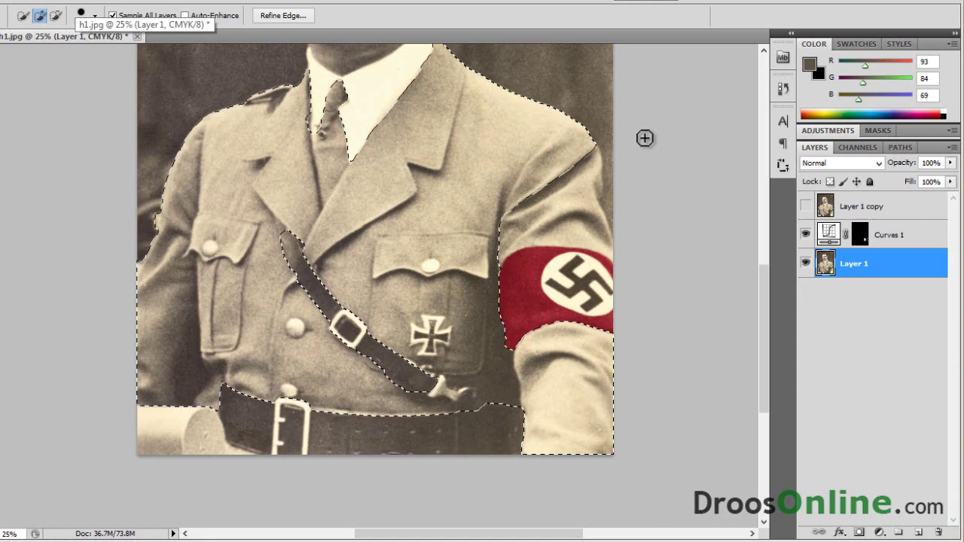
{"action": "left_click_drag", "start_coordinate": [490, 170], "coordinate": [577, 218]}
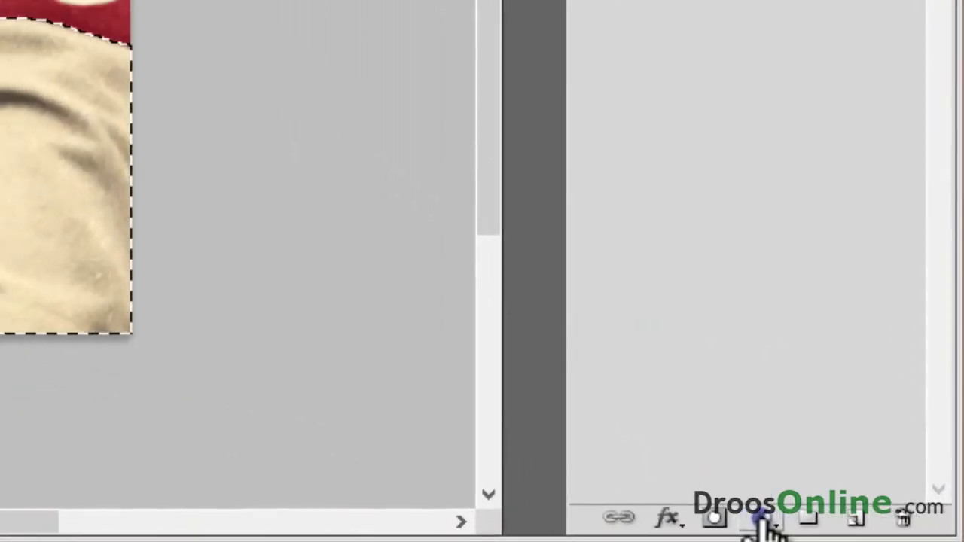
Add a Curves 2 layer masked to the uniform, leaving its composite curve nearly straight.
{"action": "left_click", "coordinate": [874, 532]}
{"action": "left_click", "coordinate": [854, 276]}
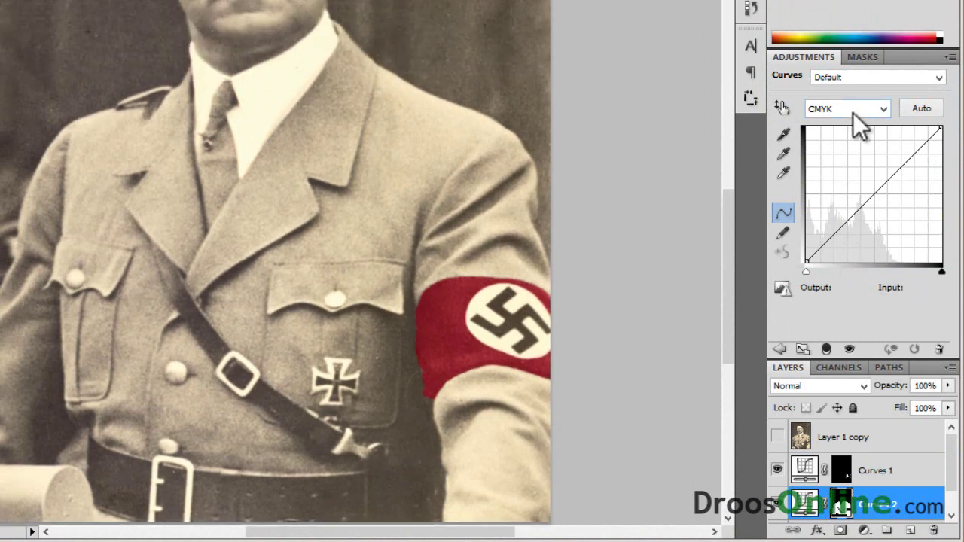
{"action": "left_click_drag", "start_coordinate": [874, 196], "coordinate": [852, 181]}
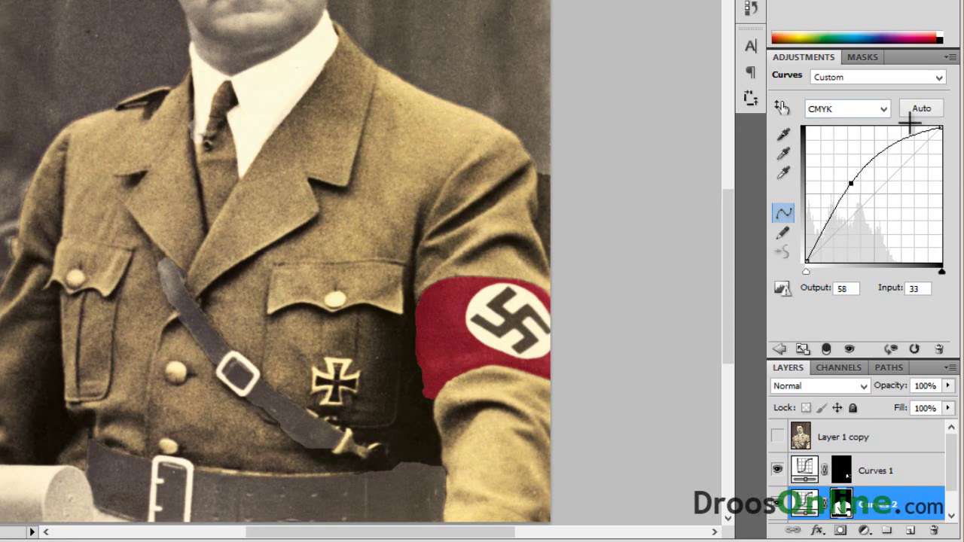
{"action": "left_click_drag", "start_coordinate": [730, 213], "coordinate": [735, 260]}
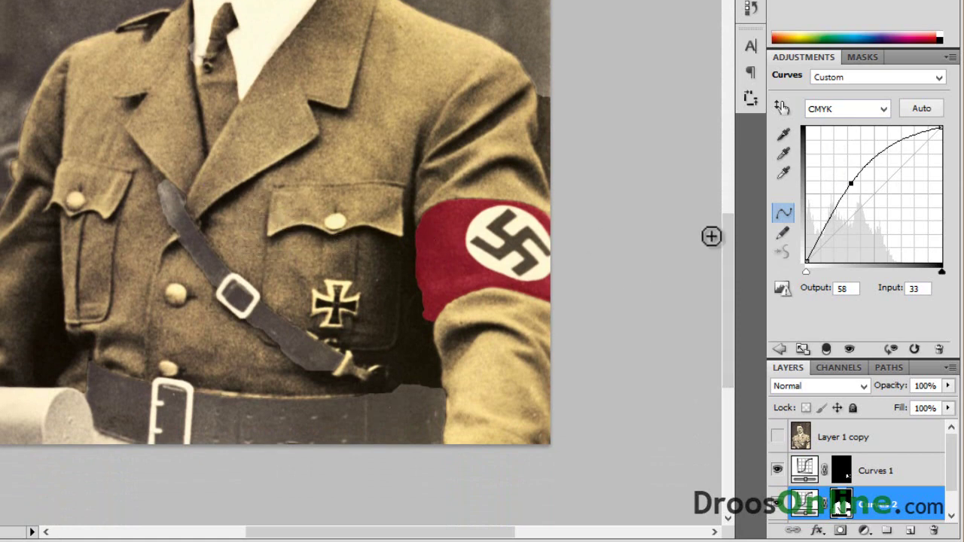
{"action": "left_click_drag", "start_coordinate": [729, 260], "coordinate": [730, 242]}
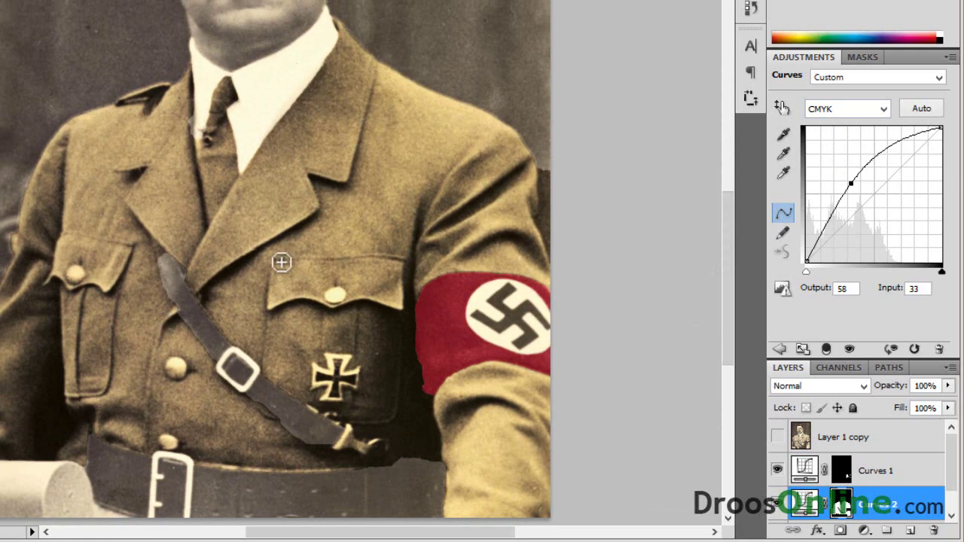
{"action": "left_click_drag", "start_coordinate": [733, 271], "coordinate": [732, 255]}
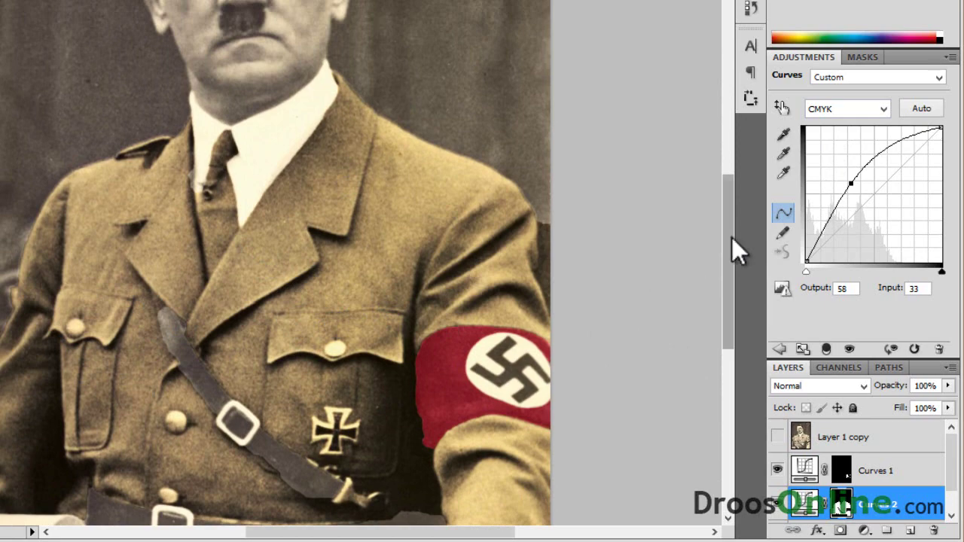
{"action": "left_click_drag", "start_coordinate": [729, 239], "coordinate": [729, 265]}
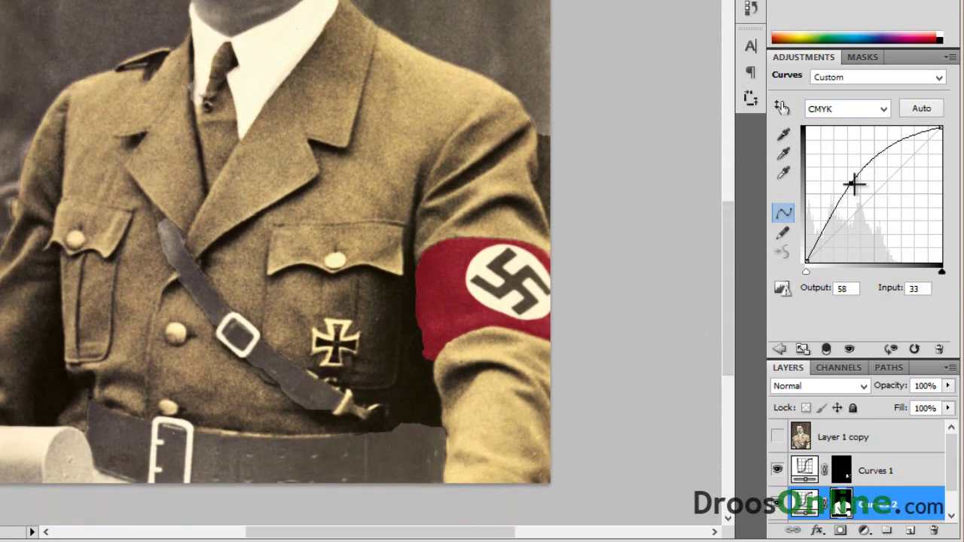
{"action": "left_click_drag", "start_coordinate": [853, 184], "coordinate": [873, 200]}
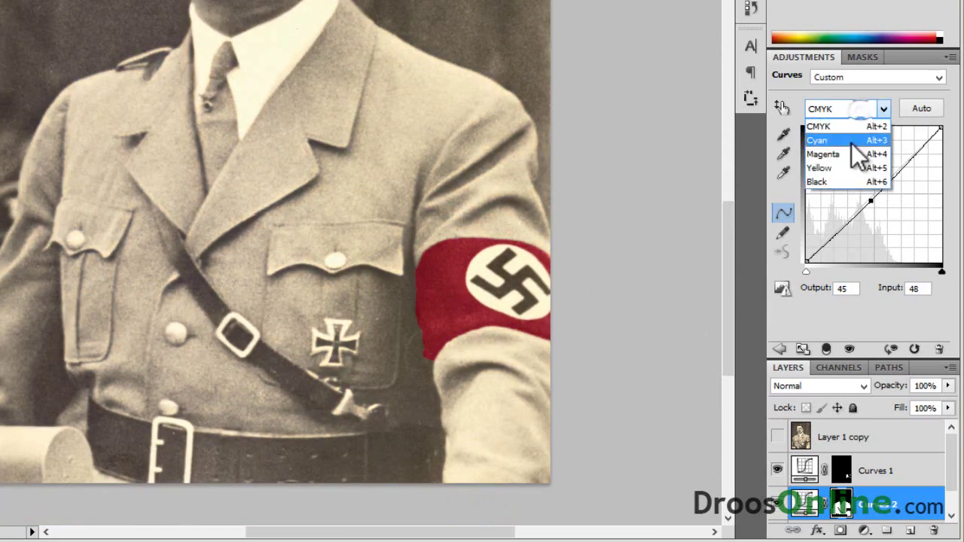
Raise the Curves 2 Cyan channel curve to push cyan into the uniform.
{"action": "left_click", "coordinate": [851, 140]}
{"action": "mouse_move", "coordinate": [865, 200]}
{"action": "left_mouse_down"}
{"action": "mouse_move", "coordinate": [829, 161]}
{"action": "mouse_move", "coordinate": [861, 192]}
{"action": "mouse_move", "coordinate": [852, 183]}
{"action": "left_mouse_up"}
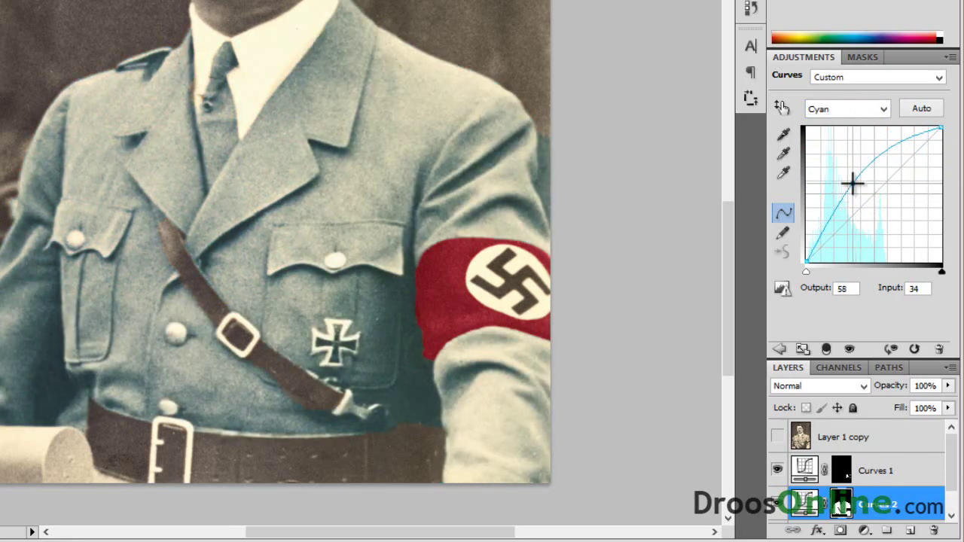
{"action": "left_click_drag", "start_coordinate": [733, 270], "coordinate": [733, 228]}
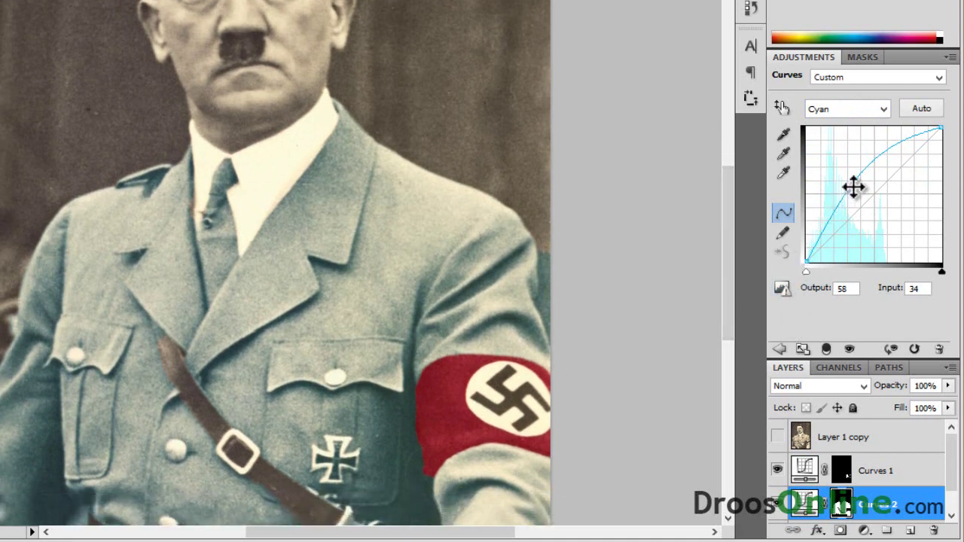
{"action": "mouse_move", "coordinate": [854, 188]}
{"action": "left_mouse_down"}
{"action": "mouse_move", "coordinate": [848, 178]}
{"action": "mouse_move", "coordinate": [880, 211]}
{"action": "mouse_move", "coordinate": [860, 197]}
{"action": "left_mouse_up"}
Try a Yellow channel adjustment, then remove the point to keep that curve straight.
{"action": "left_click", "coordinate": [850, 153]}
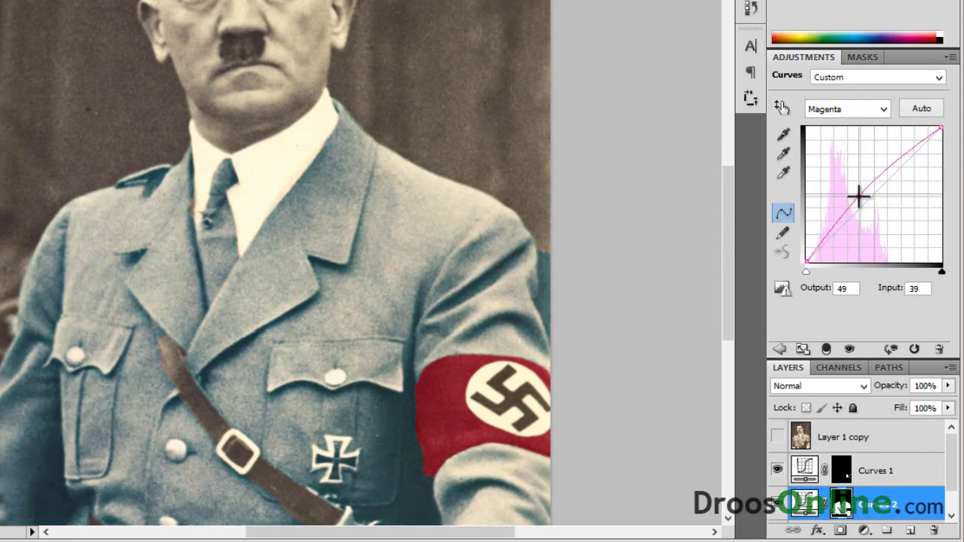
{"action": "left_click", "coordinate": [831, 112]}
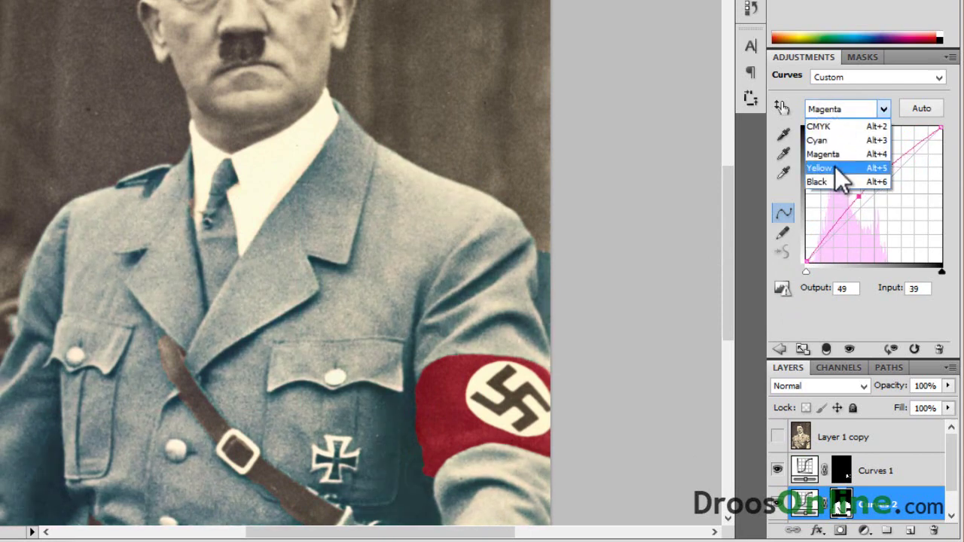
{"action": "left_click", "coordinate": [835, 167]}
{"action": "mouse_move", "coordinate": [873, 199]}
{"action": "left_mouse_down"}
{"action": "mouse_move", "coordinate": [863, 196]}
{"action": "mouse_move", "coordinate": [875, 204]}
{"action": "left_mouse_up"}
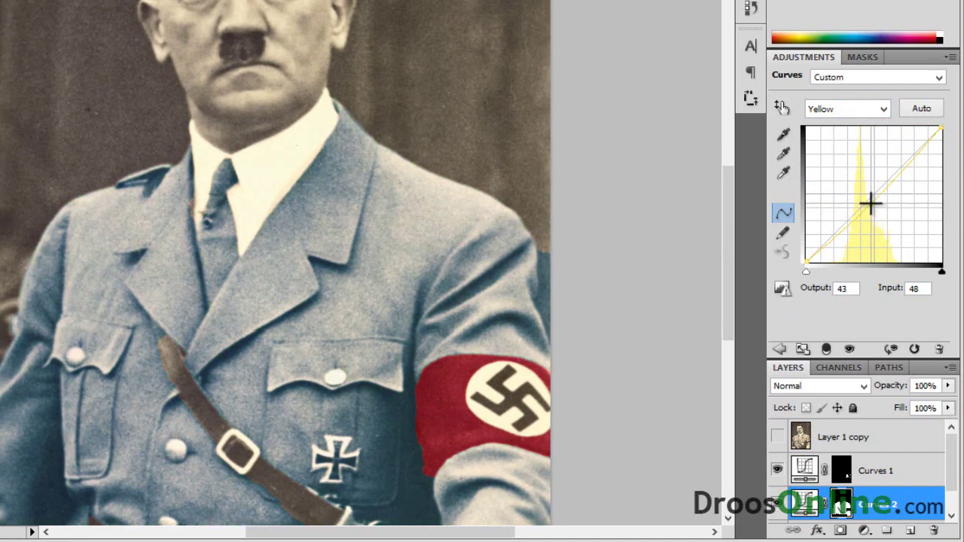
{"action": "left_click_drag", "start_coordinate": [871, 202], "coordinate": [957, 198]}
Raise the Black channel curve to input 29, output 56 to darken the uniform.
{"action": "left_click", "coordinate": [821, 114]}
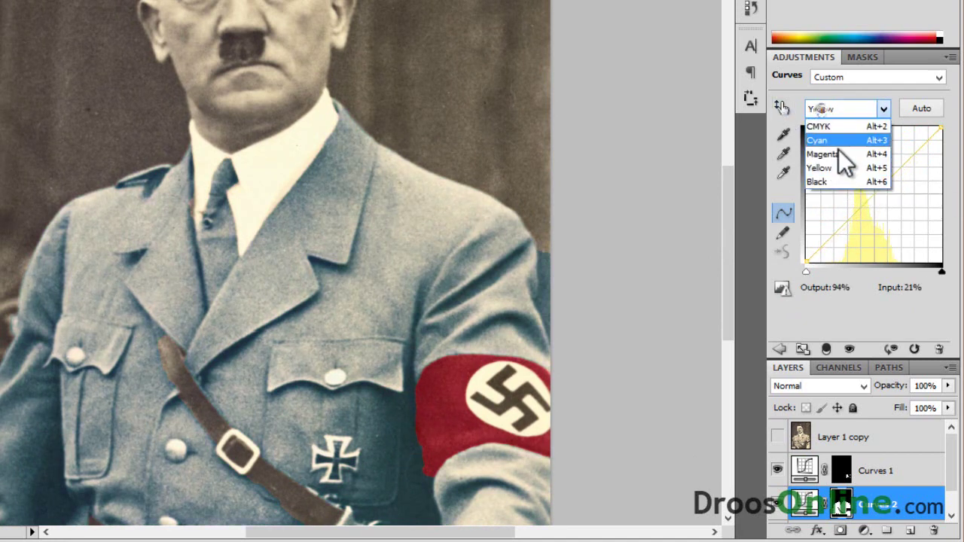
{"action": "left_click", "coordinate": [839, 180]}
{"action": "left_click_drag", "start_coordinate": [865, 204], "coordinate": [846, 185]}
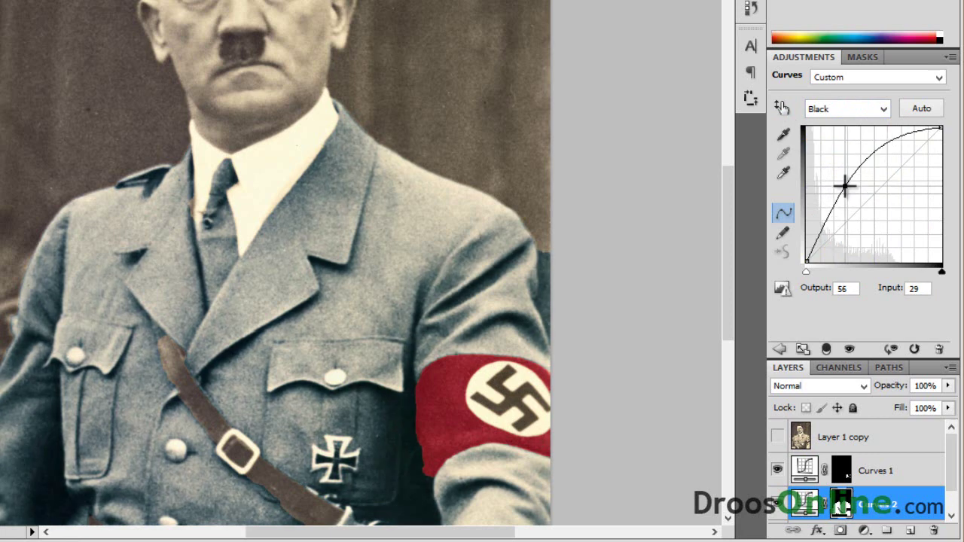
{"action": "left_click_drag", "start_coordinate": [727, 267], "coordinate": [727, 244]}
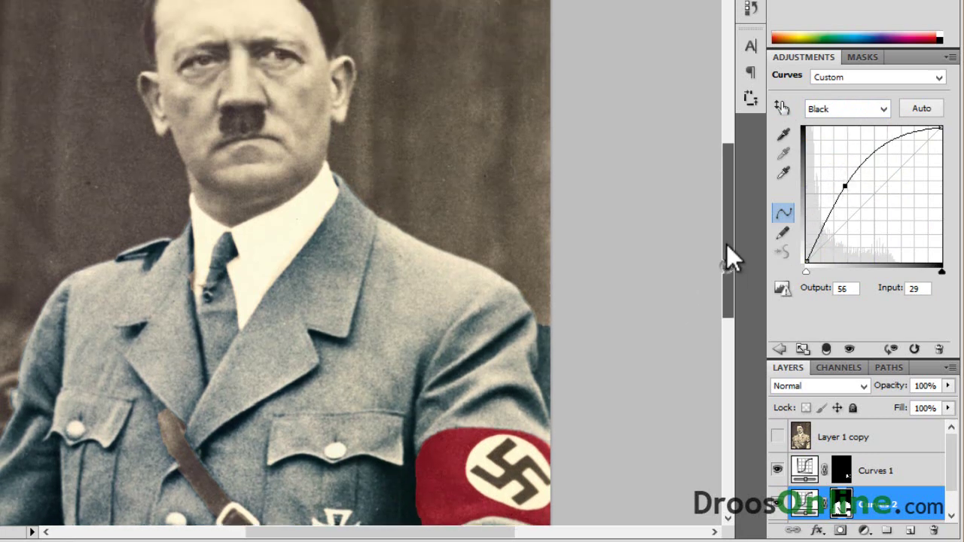
{"action": "left_click", "coordinate": [874, 111]}
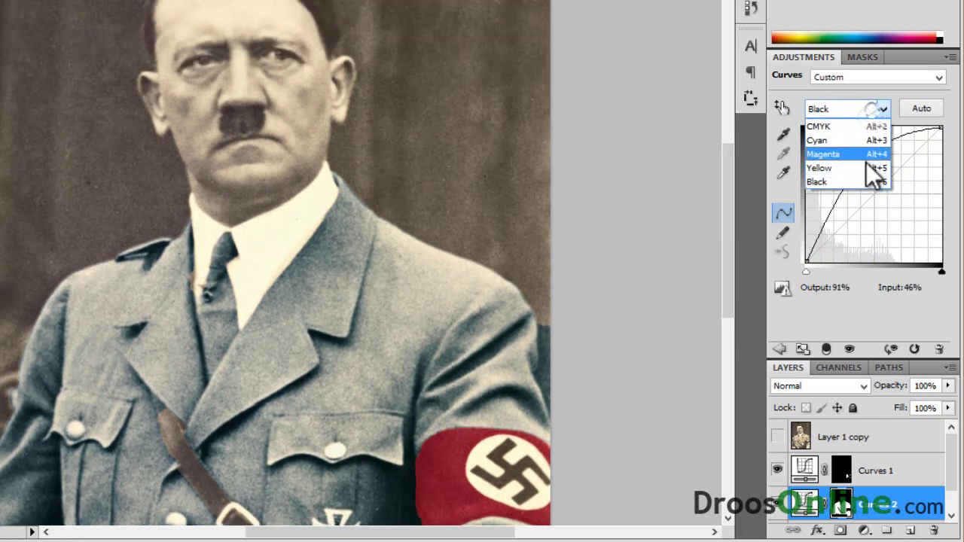
{"action": "left_click", "coordinate": [867, 165]}
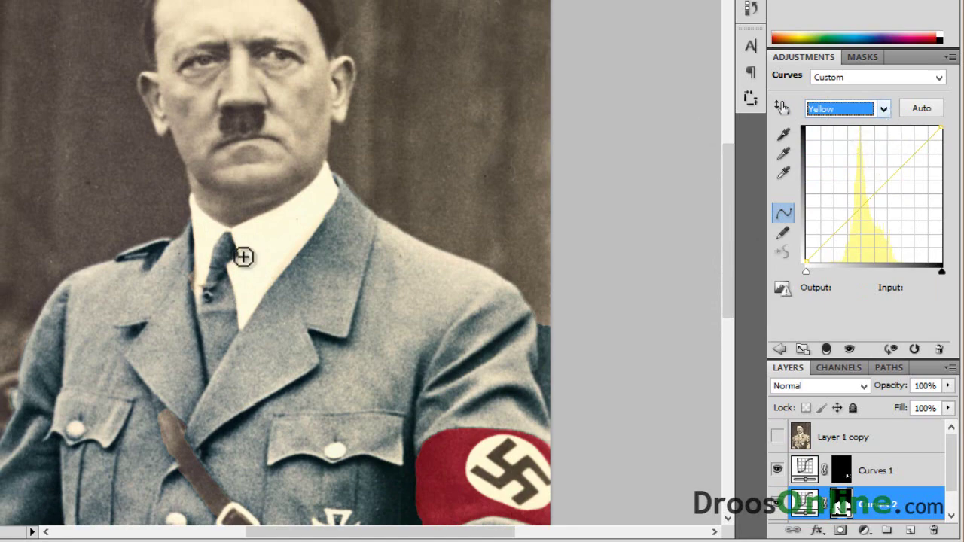
{"action": "key", "text": "Down"}
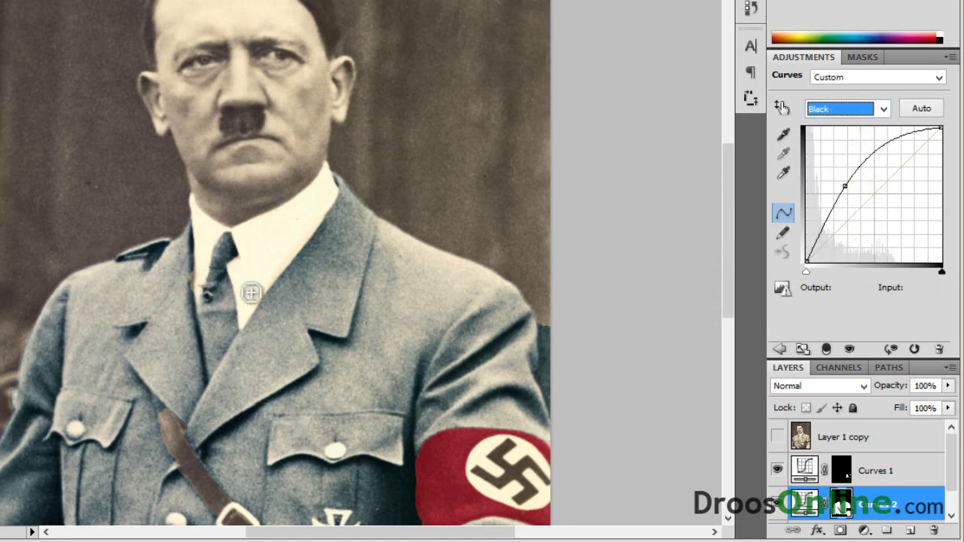
{"action": "scroll", "coordinate": [719, 226], "scroll_direction": "down", "scroll_amount": 1}
{"action": "scroll", "coordinate": [723, 258], "scroll_direction": "down", "scroll_amount": 4}
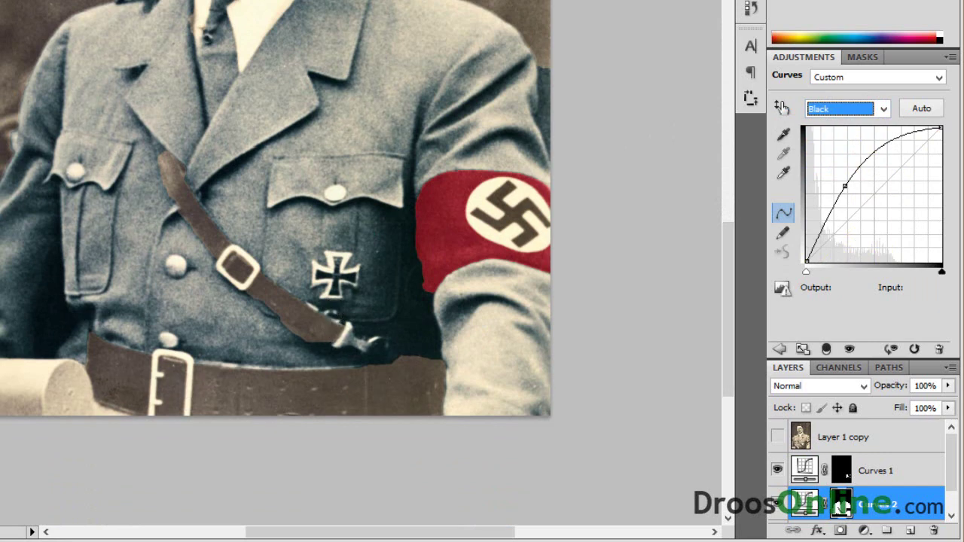
On Layer 1, select the waist belt and diagonal shoulder strap with Quick Selection.
{"action": "double_click", "coordinate": [797, 54]}
{"action": "left_click", "coordinate": [829, 256]}
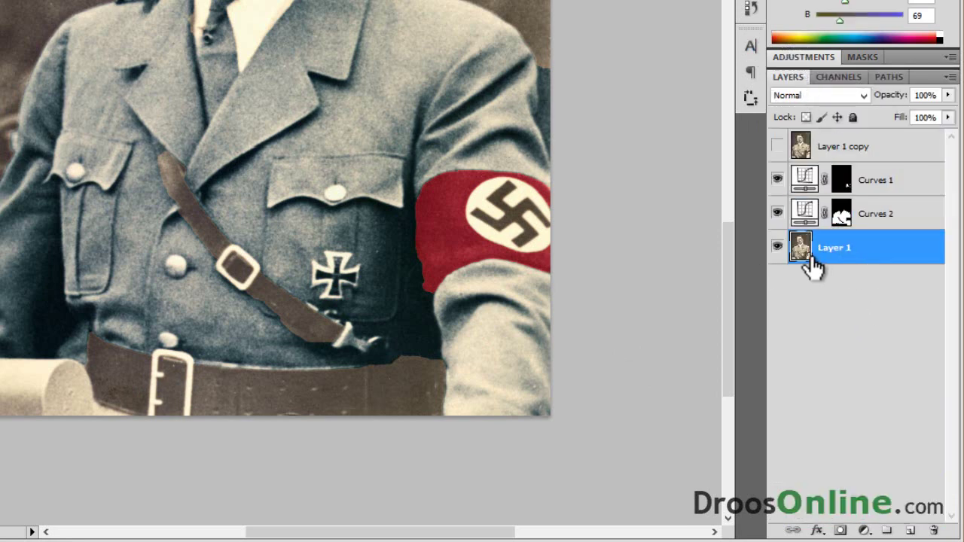
{"action": "left_click", "coordinate": [313, 376]}
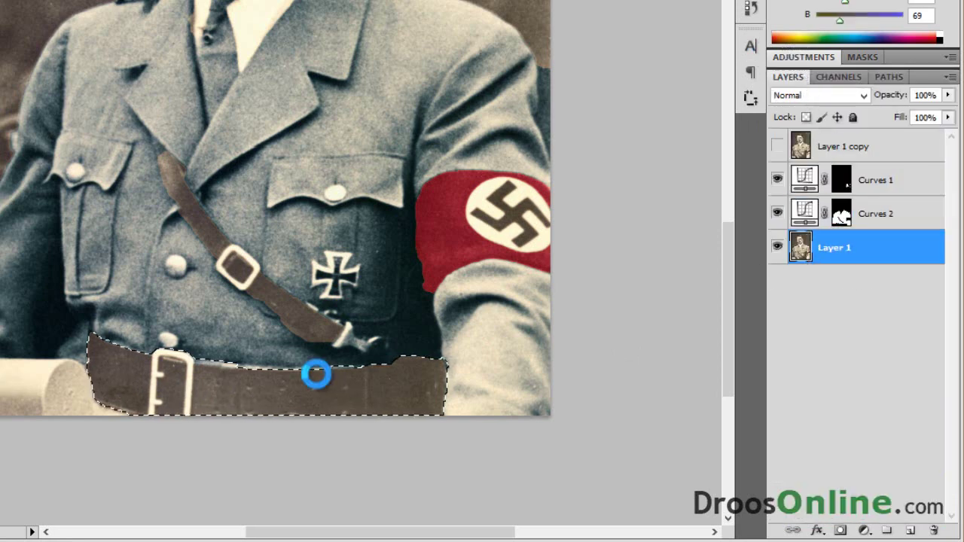
{"action": "mouse_move", "coordinate": [170, 179]}
{"action": "left_mouse_down"}
{"action": "mouse_move", "coordinate": [239, 266]}
{"action": "mouse_move", "coordinate": [297, 319]}
{"action": "mouse_move", "coordinate": [335, 332]}
{"action": "left_mouse_up"}
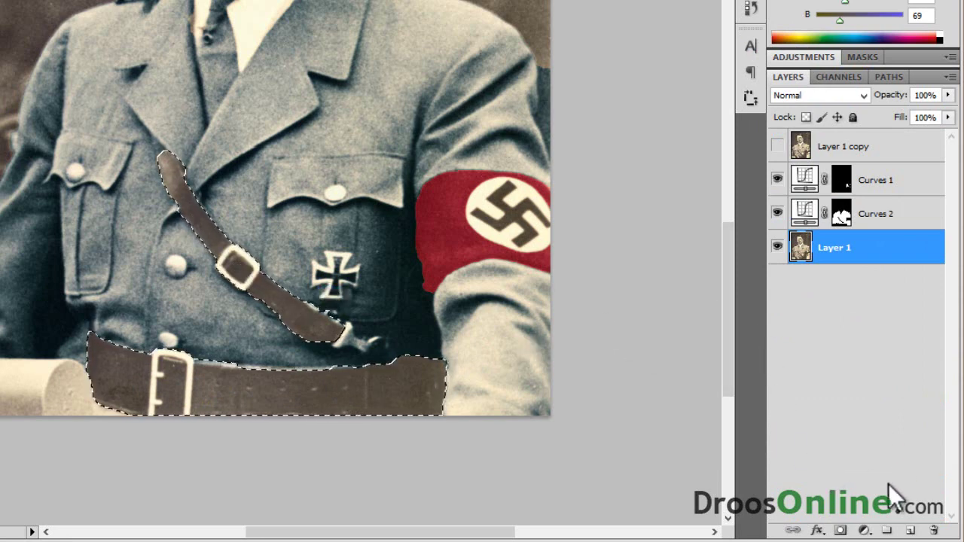
{"action": "left_click", "coordinate": [865, 530]}
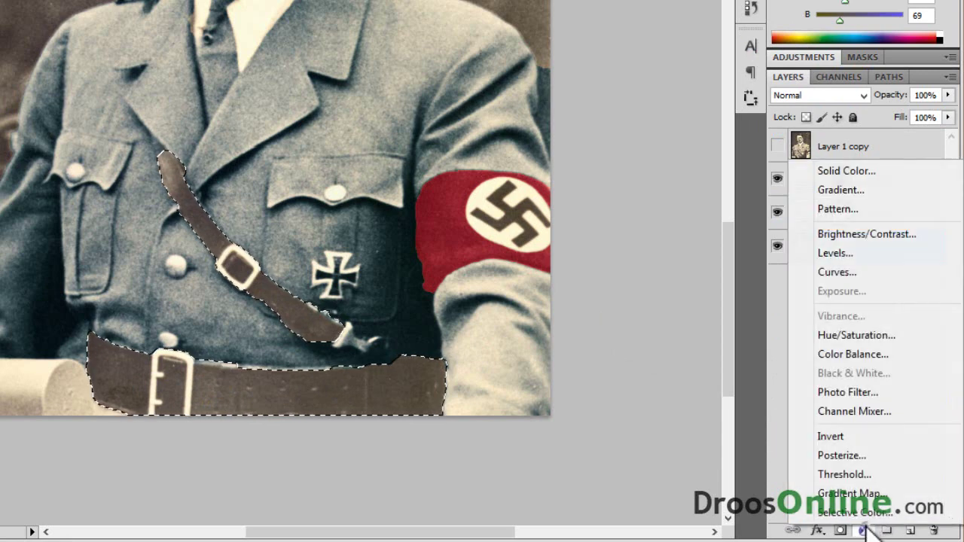
Add Curves 3 masked to the belt and strap, raising its curve to darken them deep brown.
{"action": "left_click", "coordinate": [864, 272]}
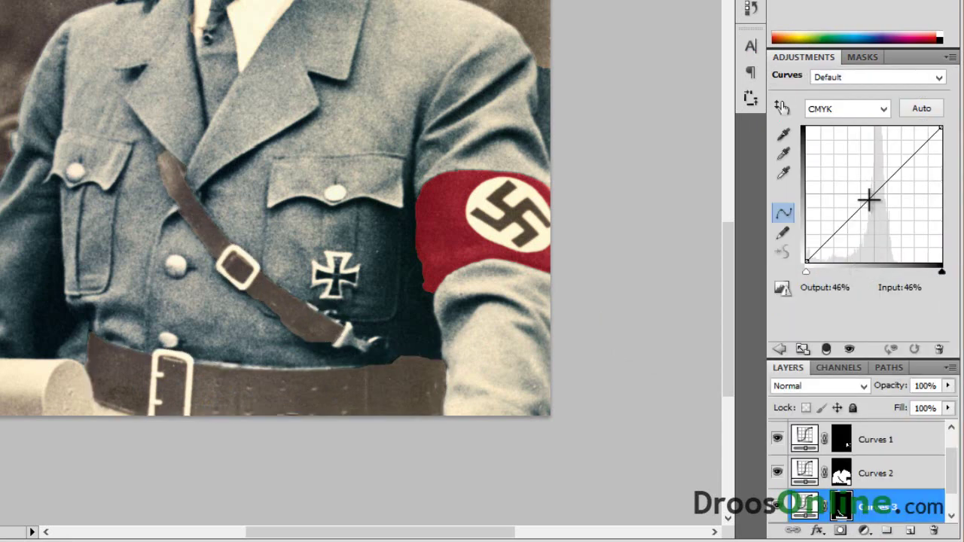
{"action": "left_click_drag", "start_coordinate": [869, 199], "coordinate": [845, 185]}
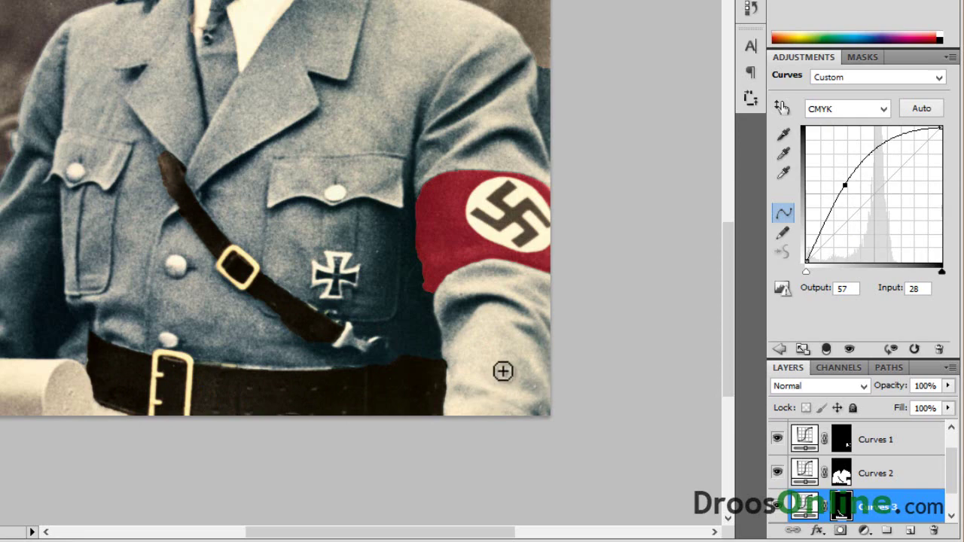
{"action": "left_click_drag", "start_coordinate": [725, 232], "coordinate": [726, 157]}
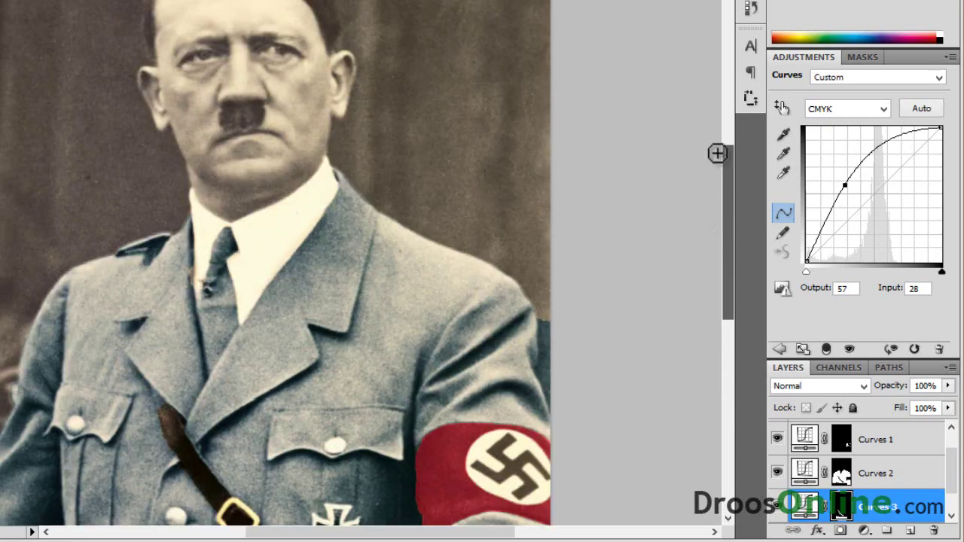
{"action": "left_click_drag", "start_coordinate": [735, 277], "coordinate": [729, 222]}
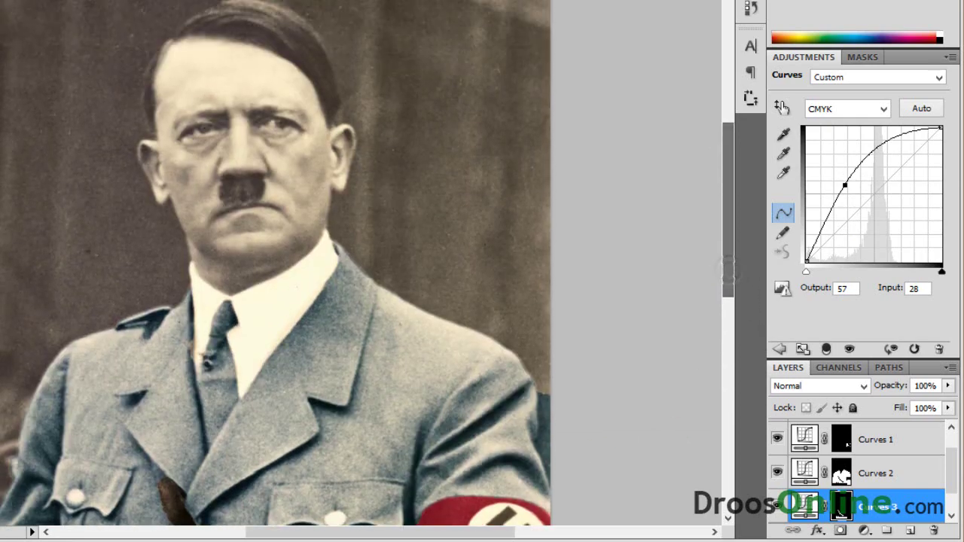
Quick-select the face, ears and neck on Layer 1 after collapsing the Adjustments panel.
{"action": "double_click", "coordinate": [792, 57]}
{"action": "left_click", "coordinate": [839, 302]}
{"action": "left_click", "coordinate": [837, 294]}
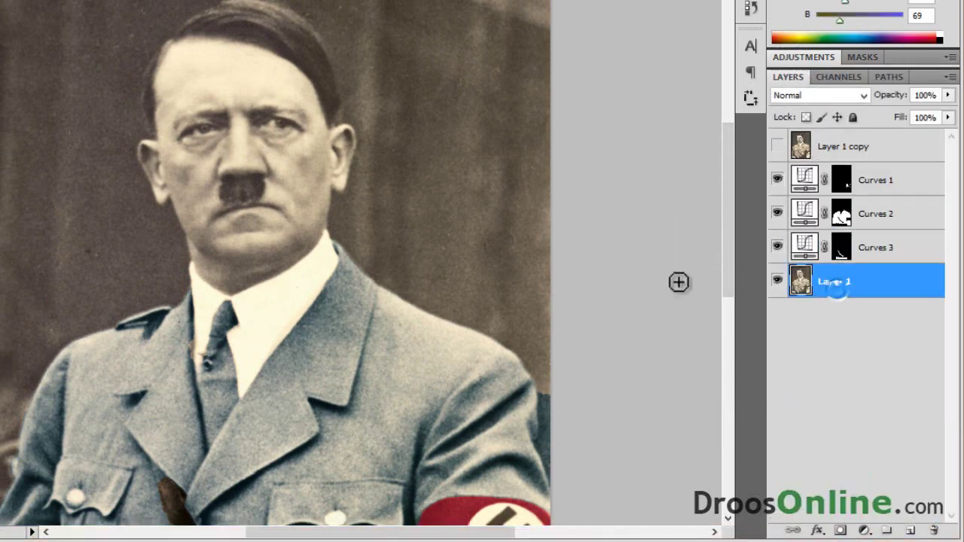
{"action": "mouse_move", "coordinate": [246, 197]}
{"action": "left_mouse_down"}
{"action": "mouse_move", "coordinate": [249, 288]}
{"action": "mouse_move", "coordinate": [301, 243]}
{"action": "left_mouse_up"}
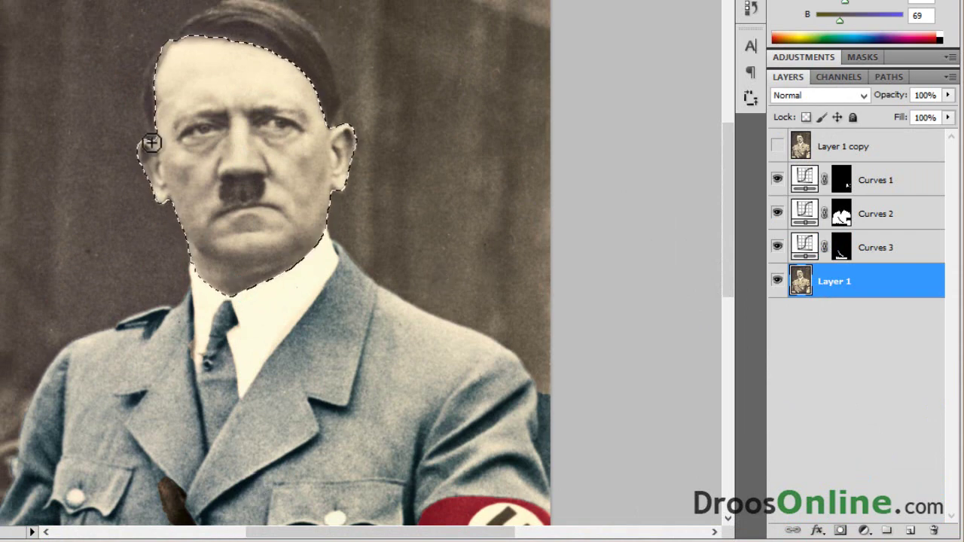
{"action": "left_click", "coordinate": [865, 532]}
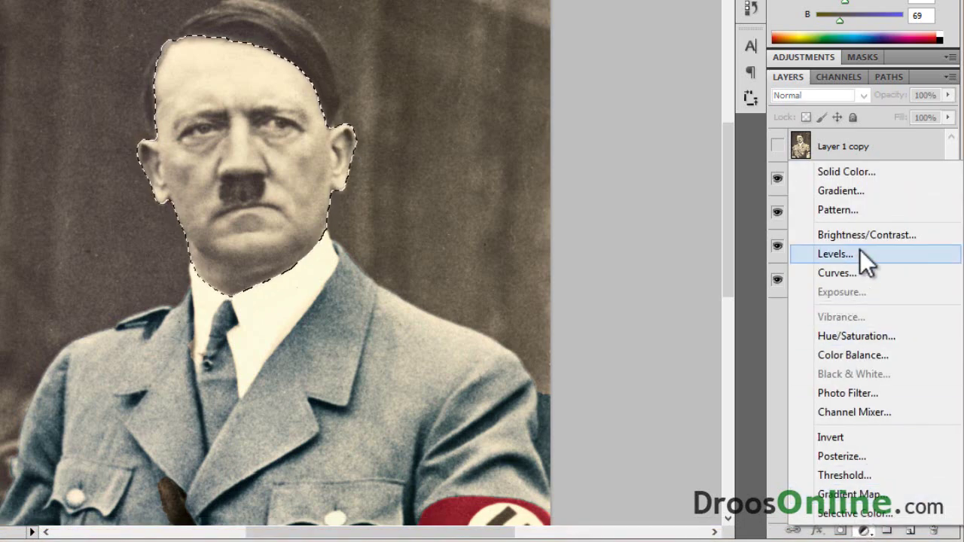
Add Curves 4 for the face, deepen its CMYK curve and lower the Cyan curve.
{"action": "left_click", "coordinate": [857, 270]}
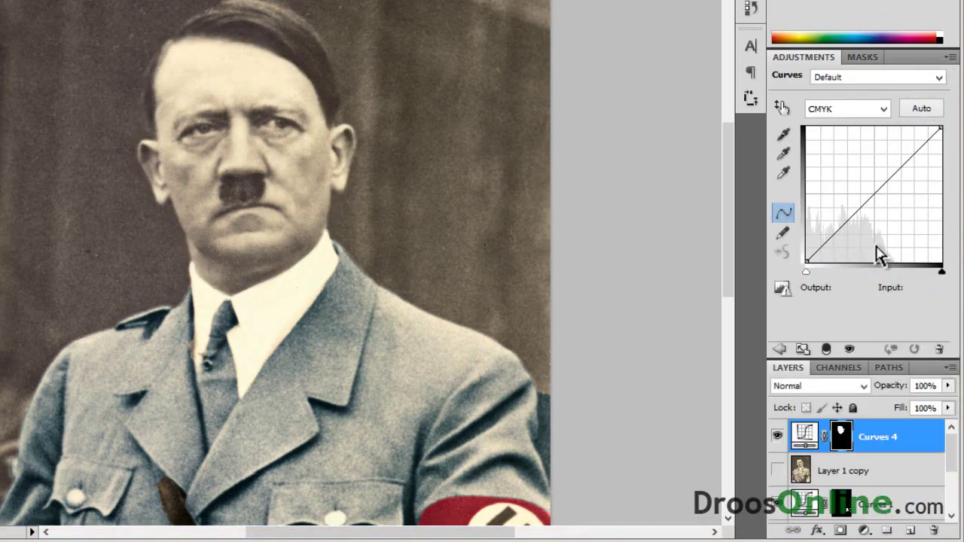
{"action": "left_click", "coordinate": [875, 188]}
{"action": "left_click_drag", "start_coordinate": [875, 188], "coordinate": [870, 189]}
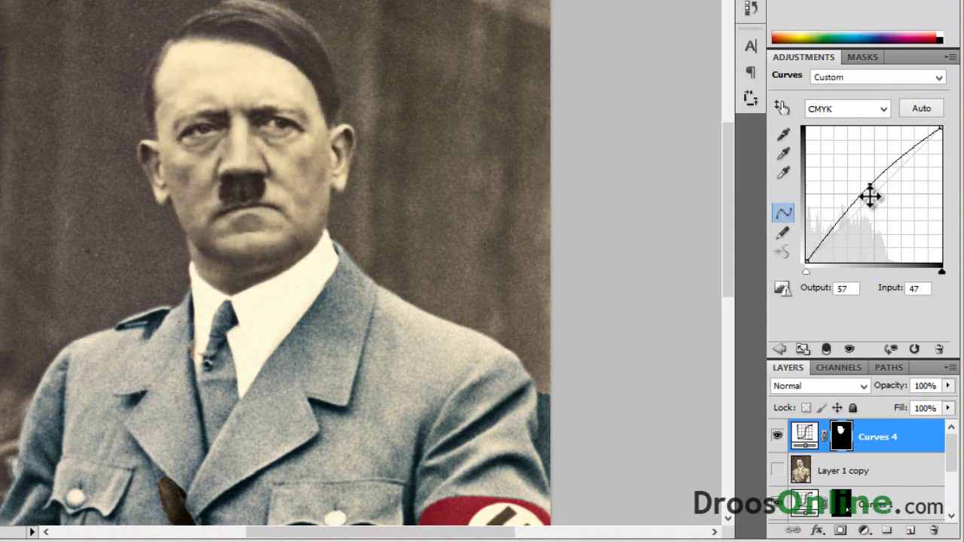
{"action": "left_click", "coordinate": [861, 109]}
{"action": "left_click", "coordinate": [859, 143]}
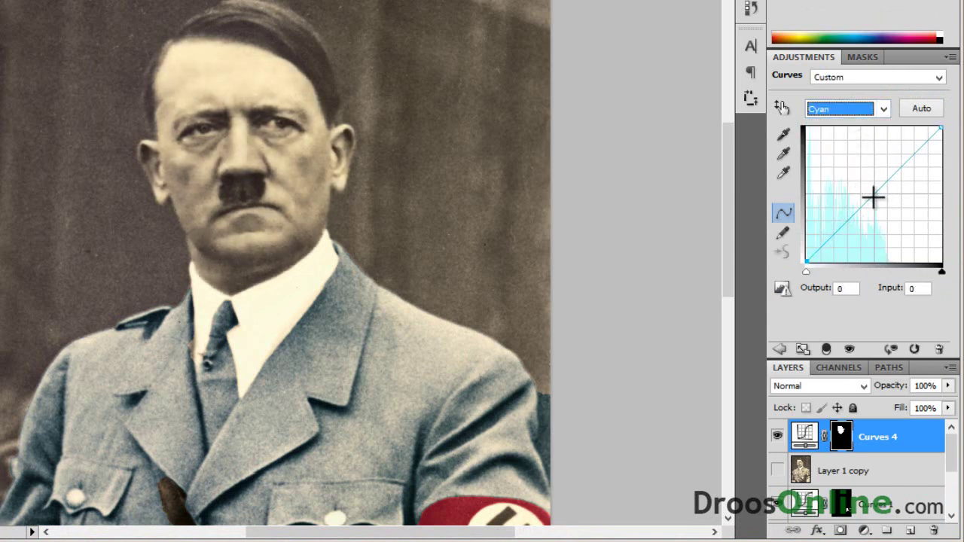
{"action": "left_click_drag", "start_coordinate": [874, 198], "coordinate": [882, 203]}
Tweak the Magenta curve and set the Yellow curve to input 54, output 51.
{"action": "left_click", "coordinate": [858, 108]}
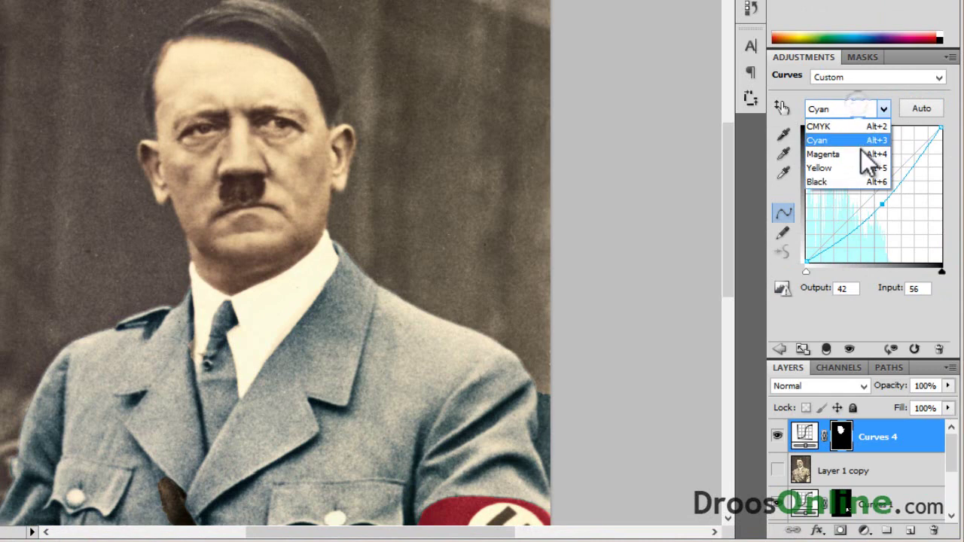
{"action": "left_click", "coordinate": [861, 154]}
{"action": "mouse_move", "coordinate": [878, 194]}
{"action": "left_mouse_down"}
{"action": "mouse_move", "coordinate": [867, 193]}
{"action": "mouse_move", "coordinate": [877, 201]}
{"action": "mouse_move", "coordinate": [922, 179]}
{"action": "mouse_move", "coordinate": [880, 193]}
{"action": "left_mouse_up"}
{"action": "left_click", "coordinate": [857, 109]}
{"action": "left_click", "coordinate": [857, 167]}
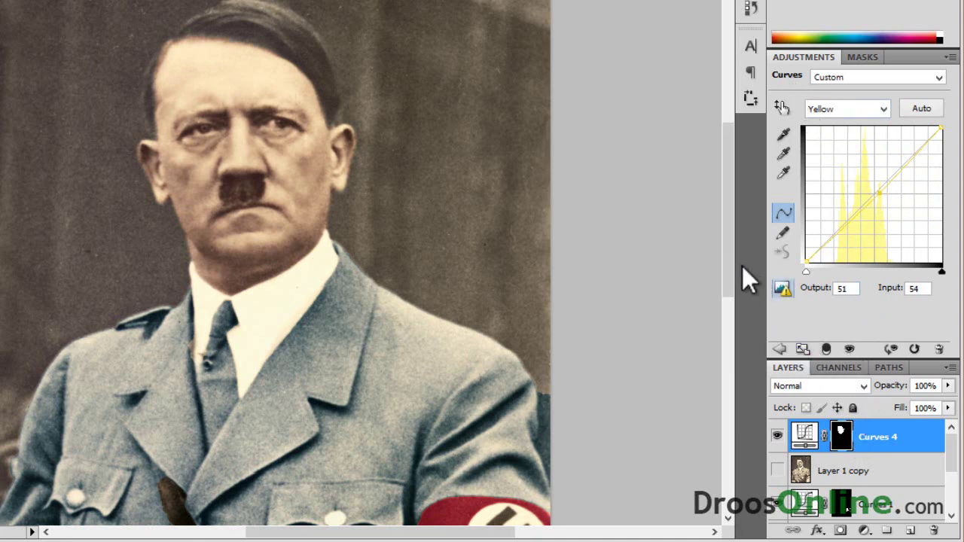
{"action": "scroll", "coordinate": [736, 311], "scroll_direction": "down", "scroll_amount": 2}
{"action": "scroll", "coordinate": [737, 290], "scroll_direction": "down", "scroll_amount": 3}
{"action": "scroll", "coordinate": [737, 291], "scroll_direction": "down", "scroll_amount": 1}
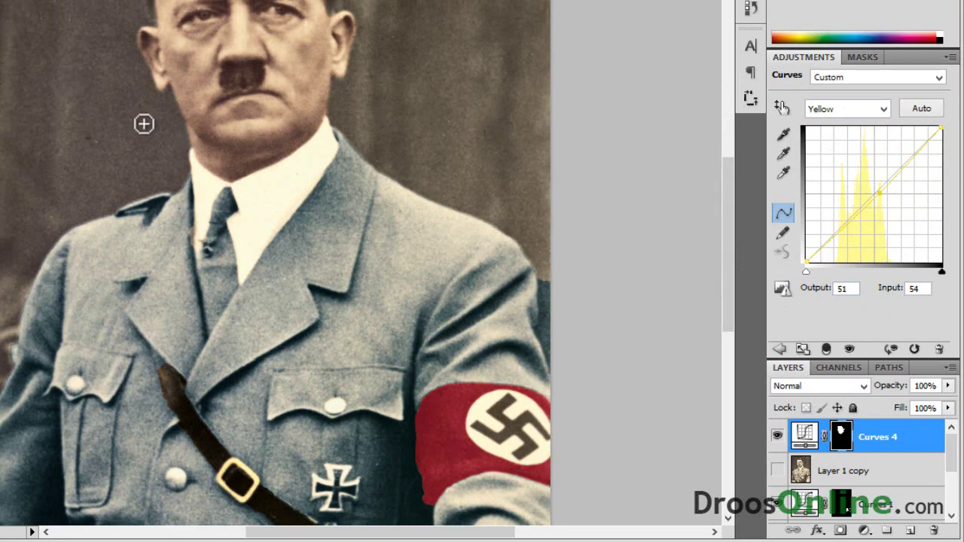
{"action": "left_click_drag", "start_coordinate": [723, 243], "coordinate": [719, 160]}
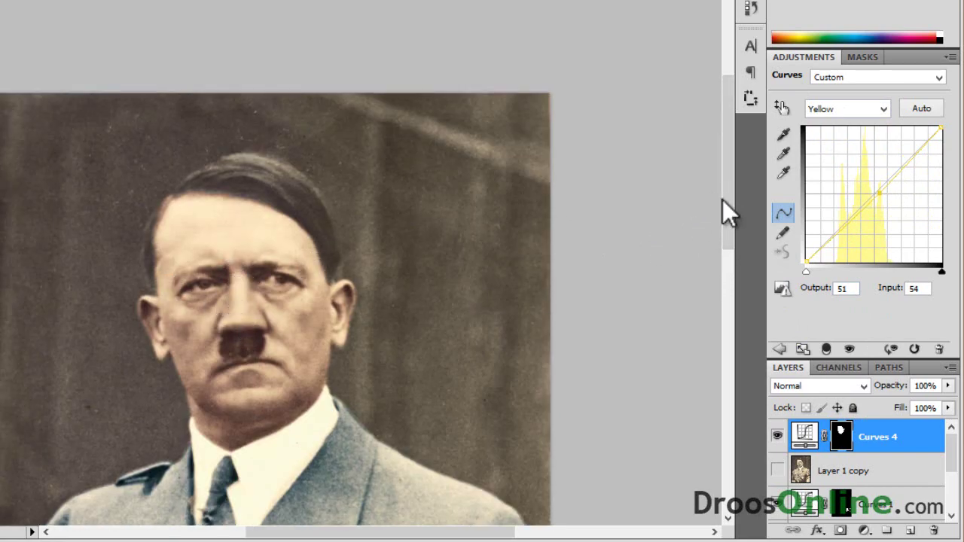
{"action": "left_click_drag", "start_coordinate": [724, 202], "coordinate": [733, 245]}
Move Layer 1 copy above Curves 4, then toggle its visibility to compare before and after.
{"action": "key", "text": "ctrl+0"}
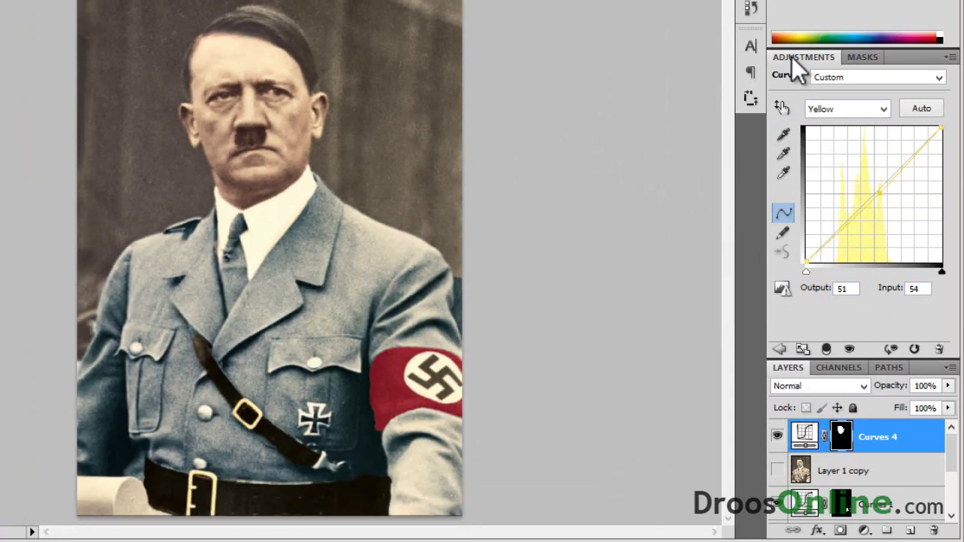
{"action": "double_click", "coordinate": [792, 56]}
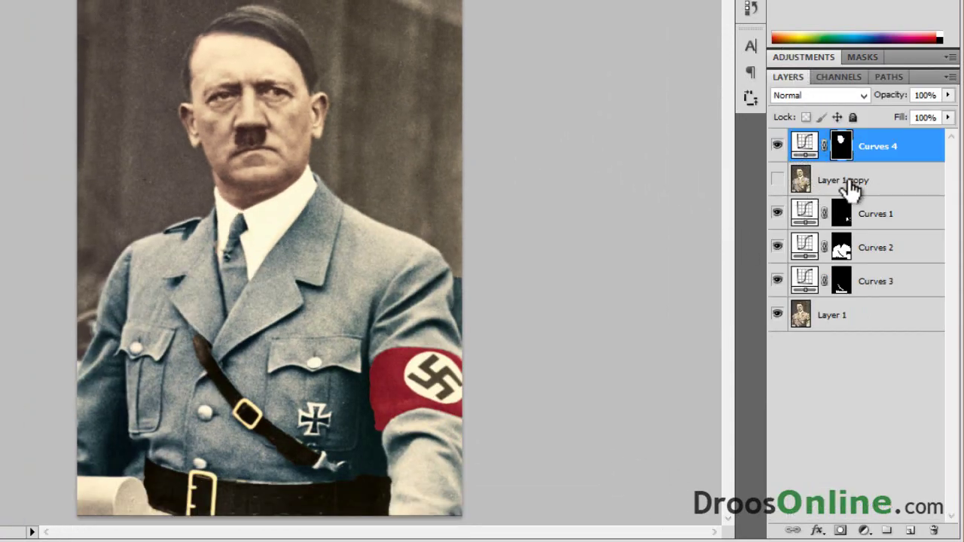
{"action": "left_click_drag", "start_coordinate": [849, 190], "coordinate": [846, 143]}
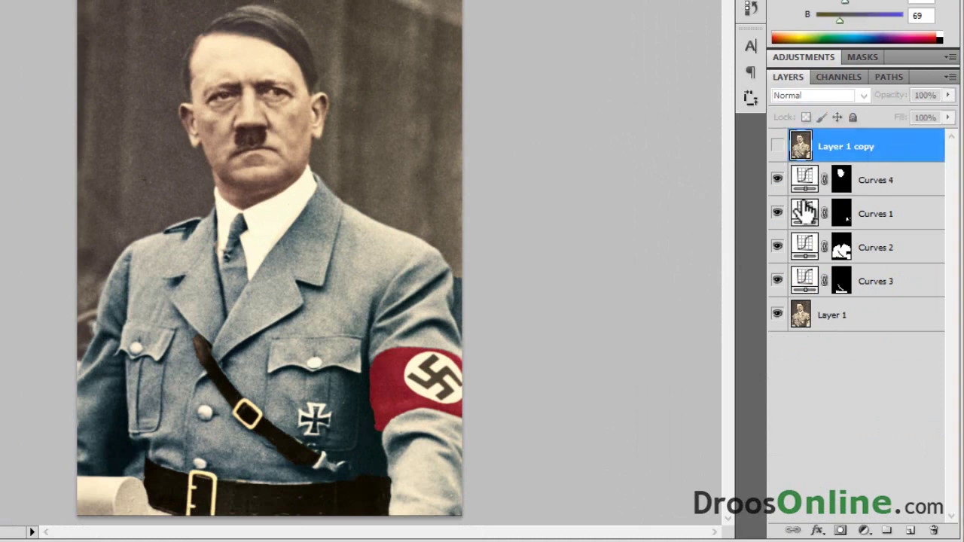
{"action": "left_click", "coordinate": [776, 146]}
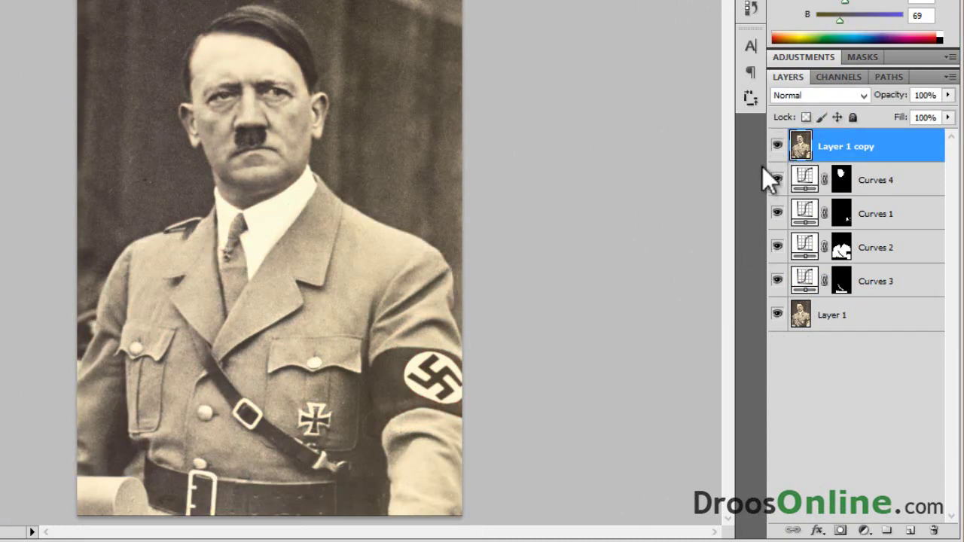
{"action": "left_click", "coordinate": [777, 148]}
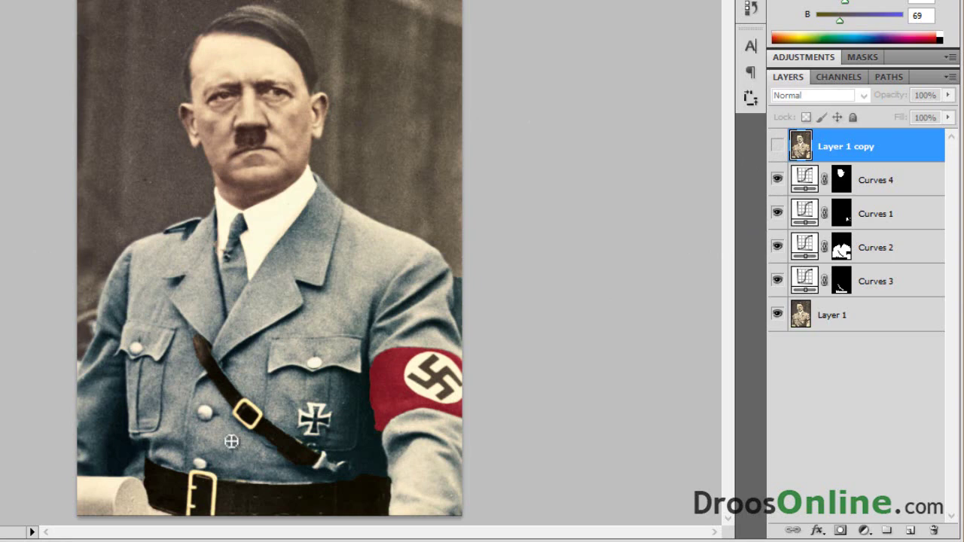